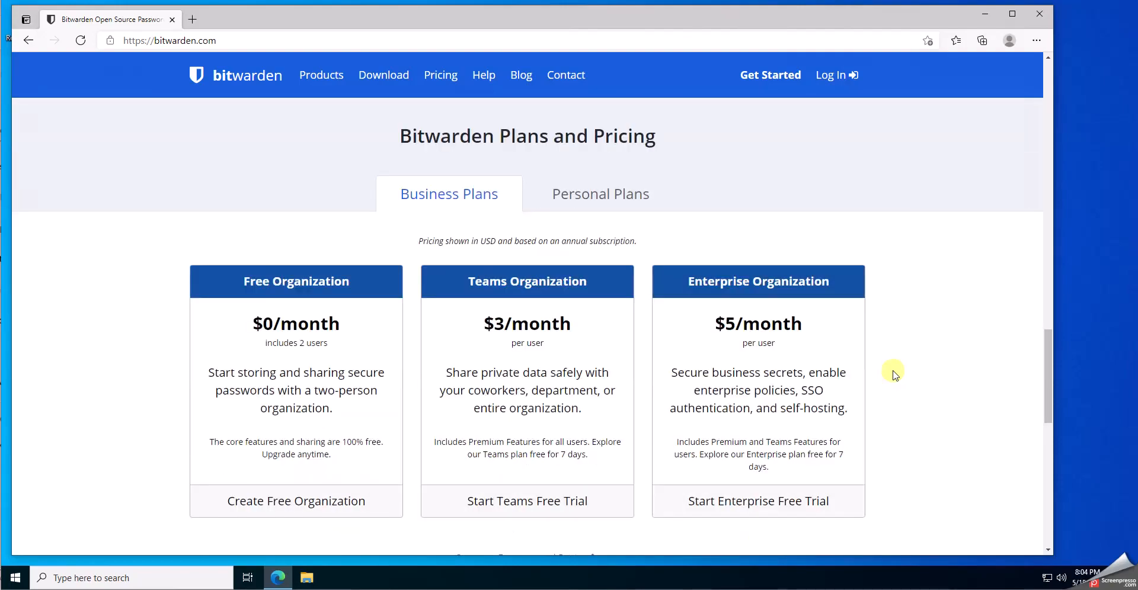
Download the Windows installer Bitwarden-Installer-1.26.3.exe from the Bitwarden download page and run it
scroll(899, 377, "down", 2)
scroll(904, 379, "up", 1)
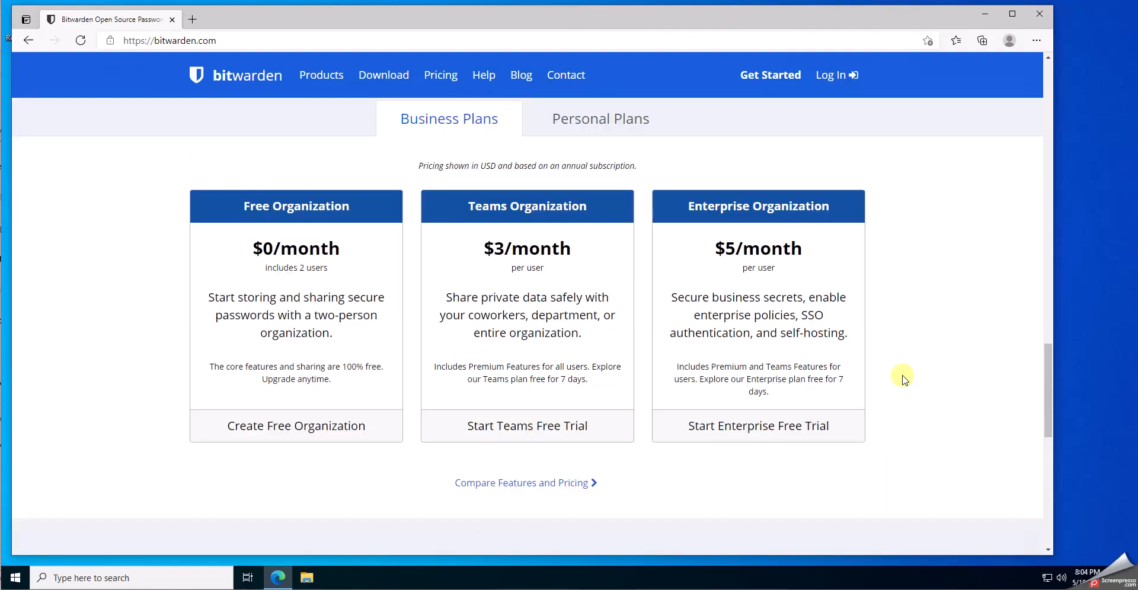
scroll(903, 378, "down", 7)
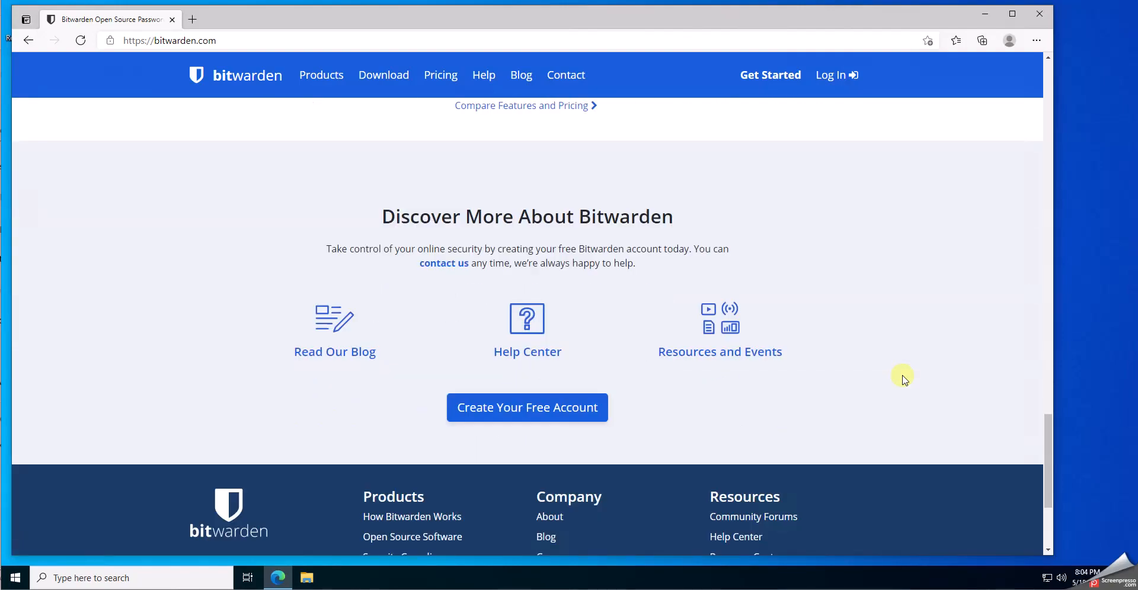
scroll(903, 378, "up", 6)
scroll(903, 377, "up", 15)
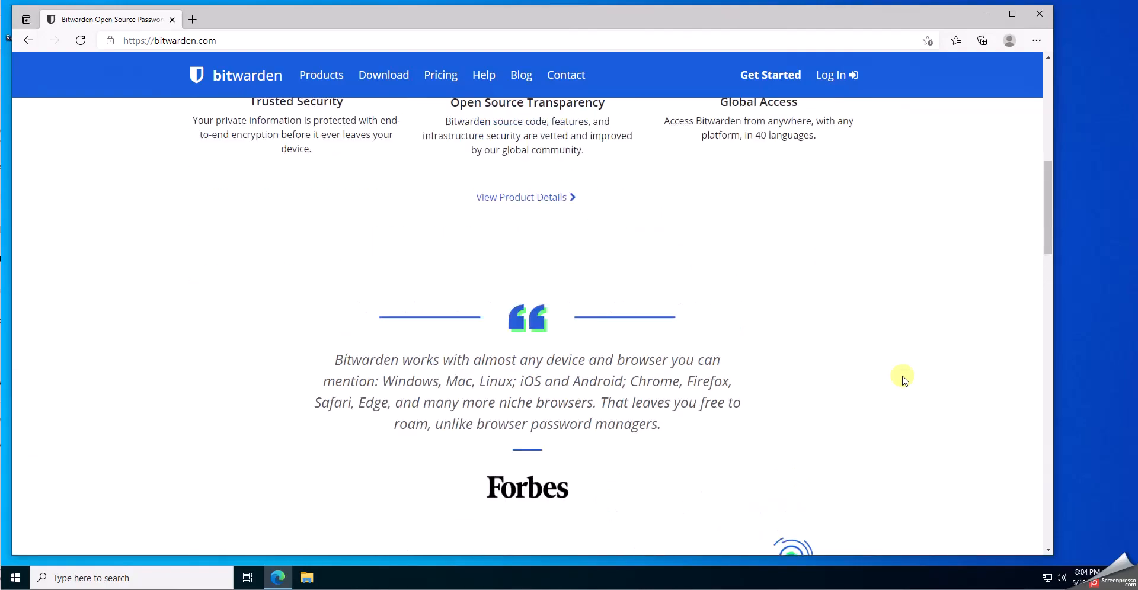
left_click(377, 77)
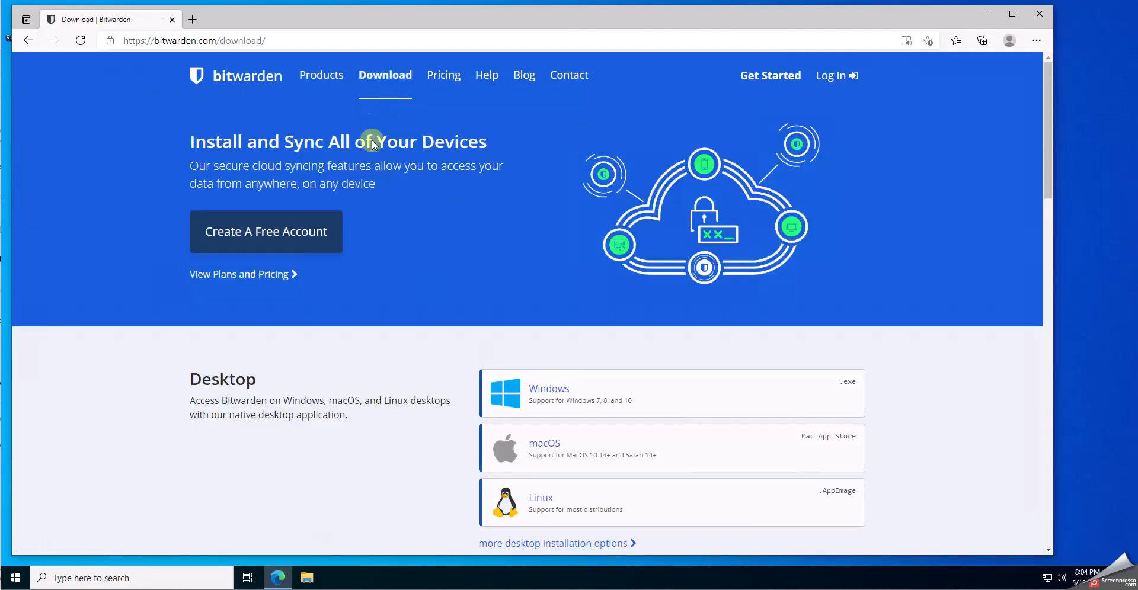
scroll(425, 313, "down", 1)
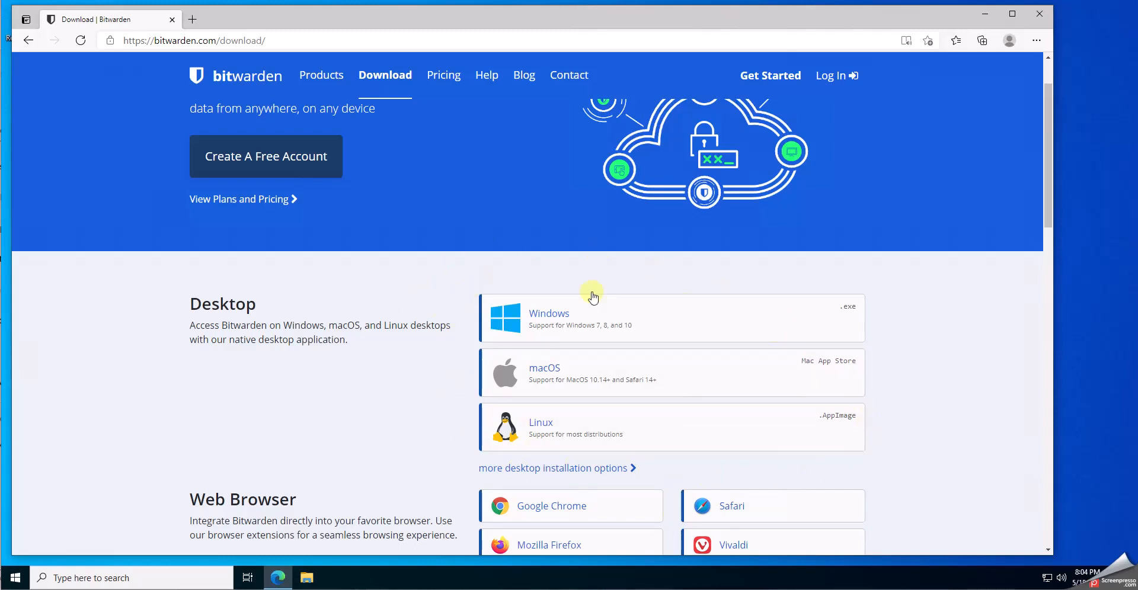
left_click(580, 320)
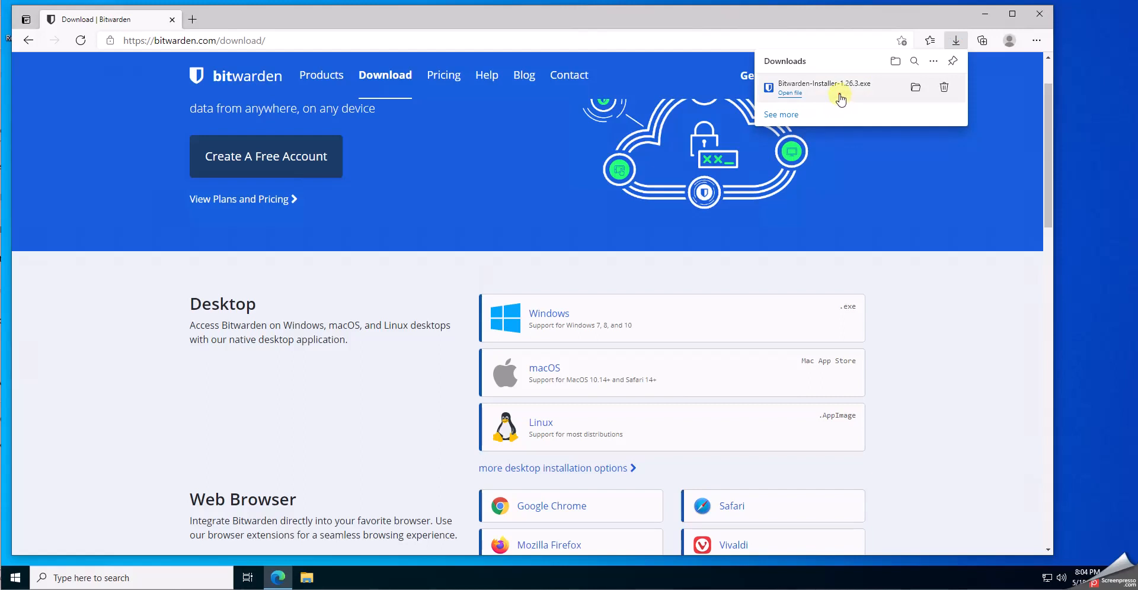
left_click(839, 96)
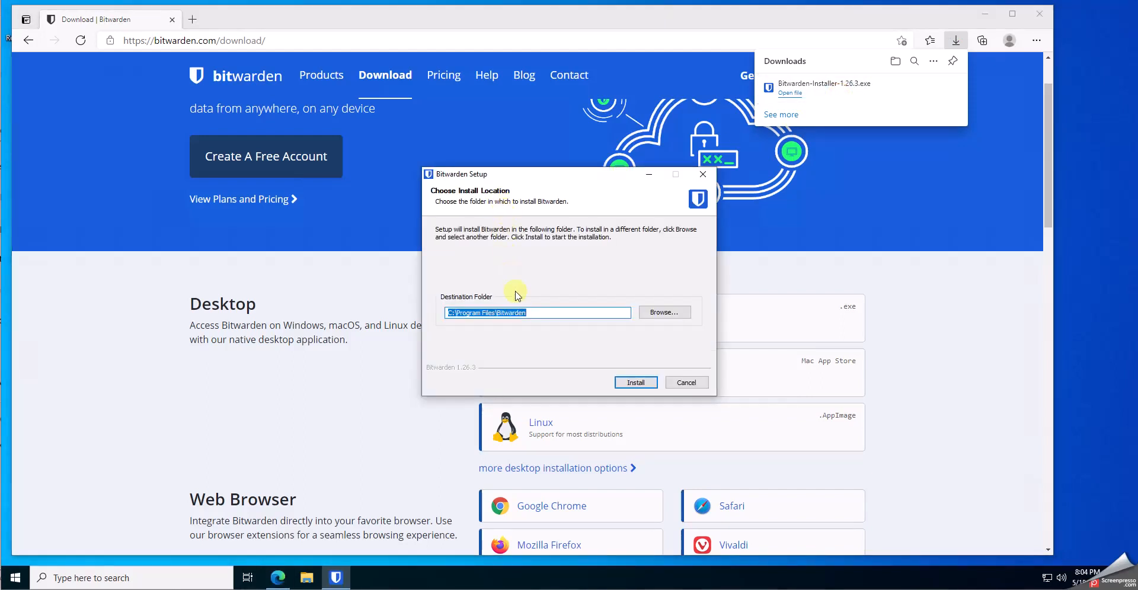
Install Bitwarden into the default folder and finish setup with Run Bitwarden checked
left_click(638, 383)
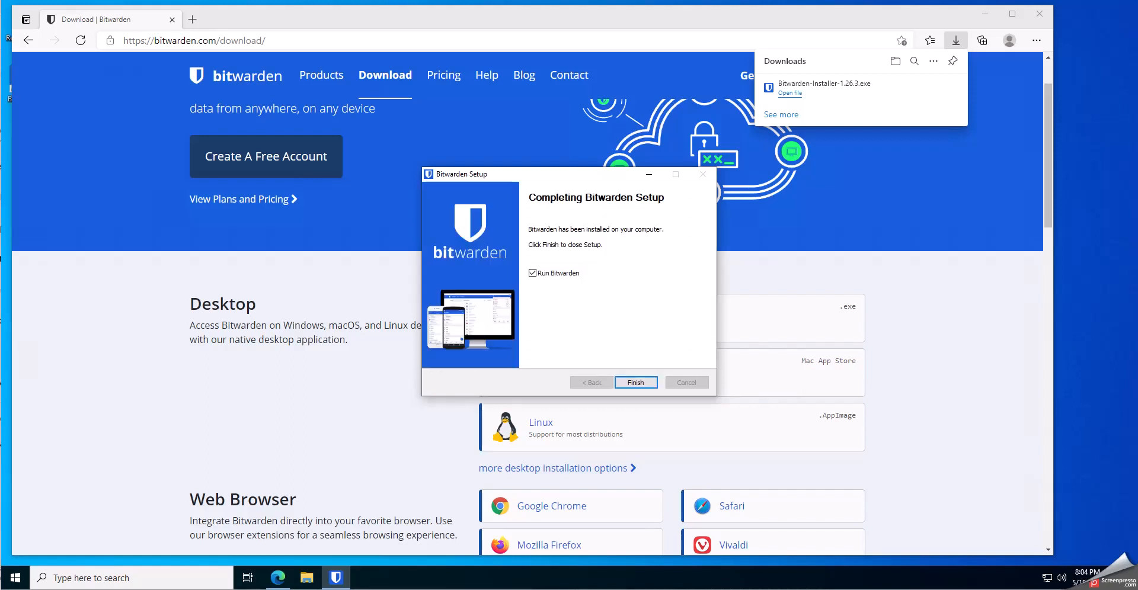
left_click(638, 383)
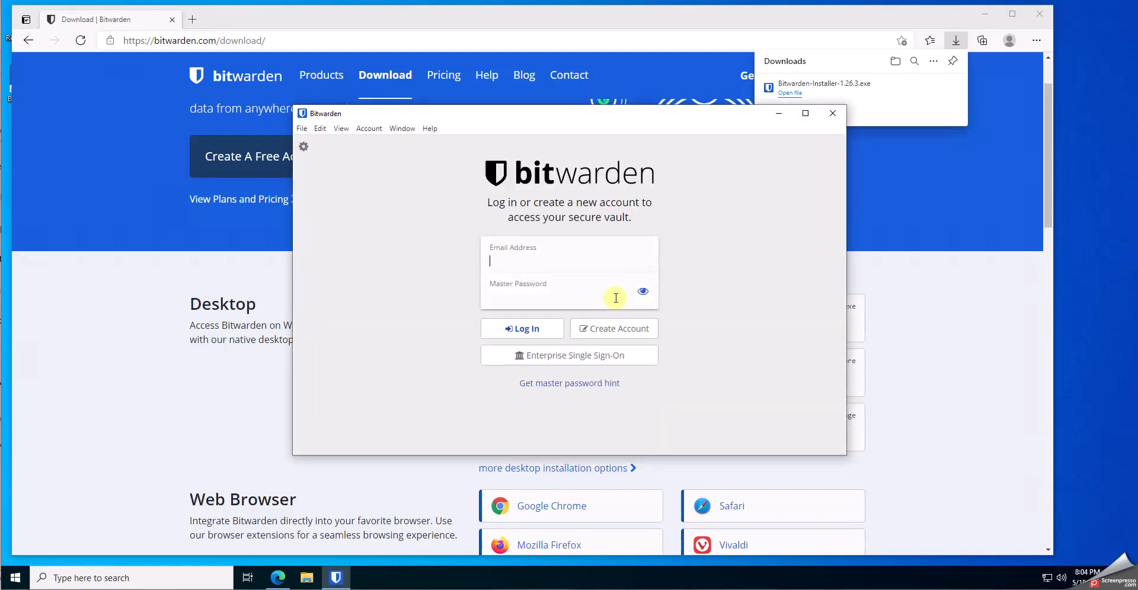
Register a new account with an e-mail, master password and hint 'hint', accepting the terms
left_click(617, 330)
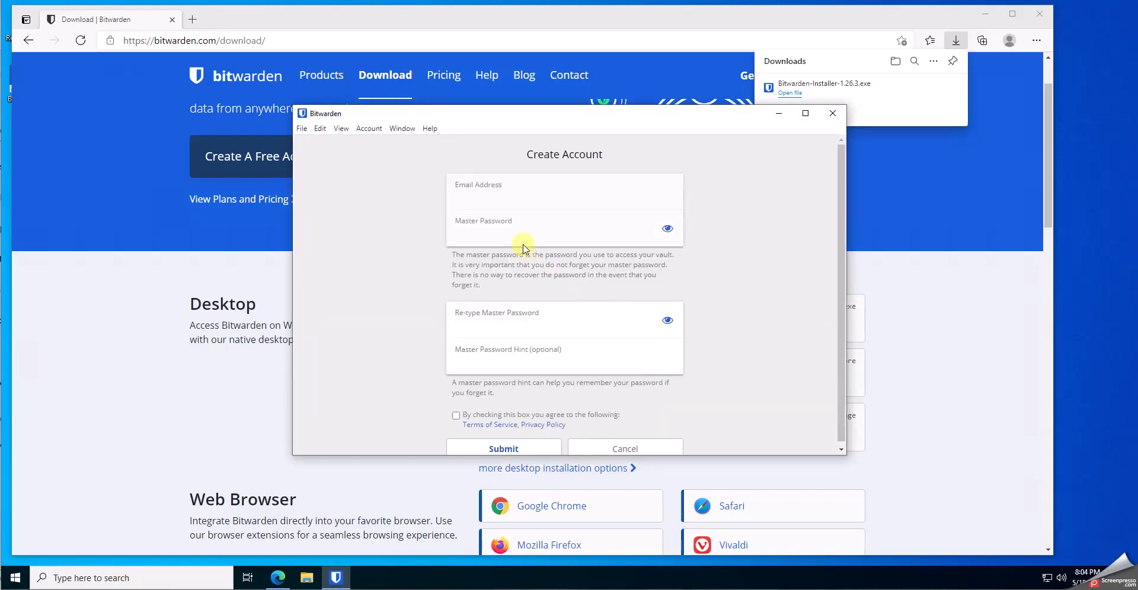
key("ctrl+v")
left_click(595, 199)
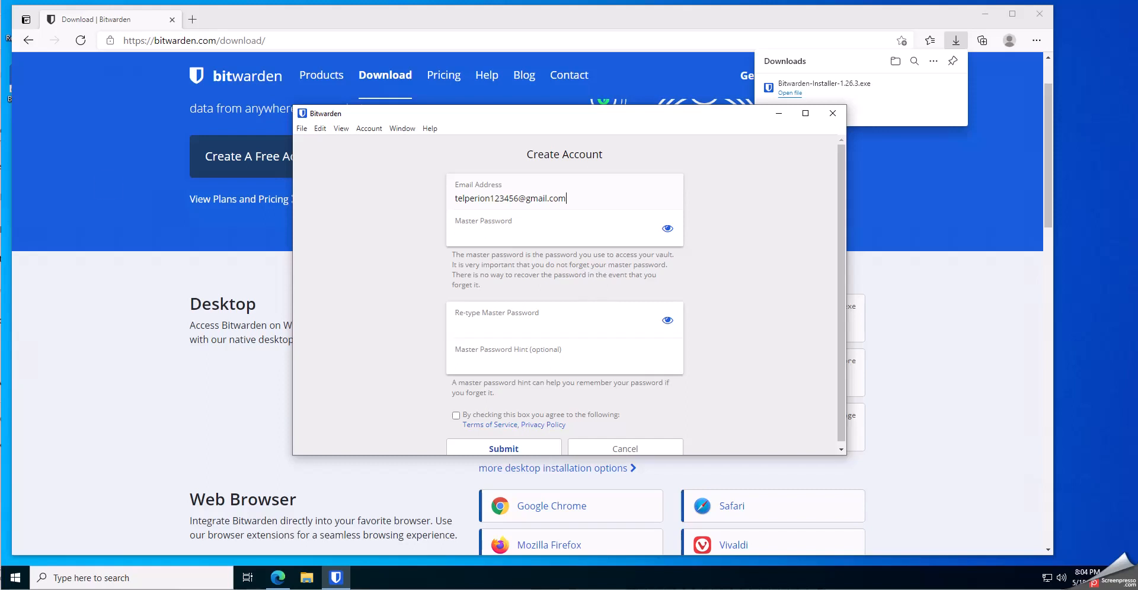
left_click(520, 228)
key("ctrl+v")
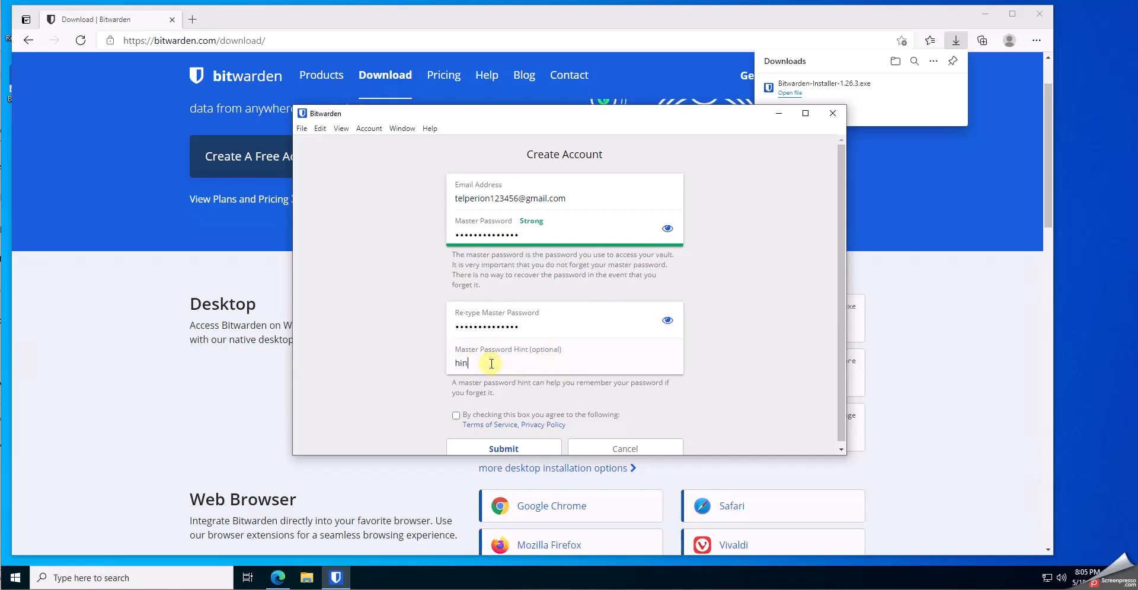
scroll(539, 406, "down", 1)
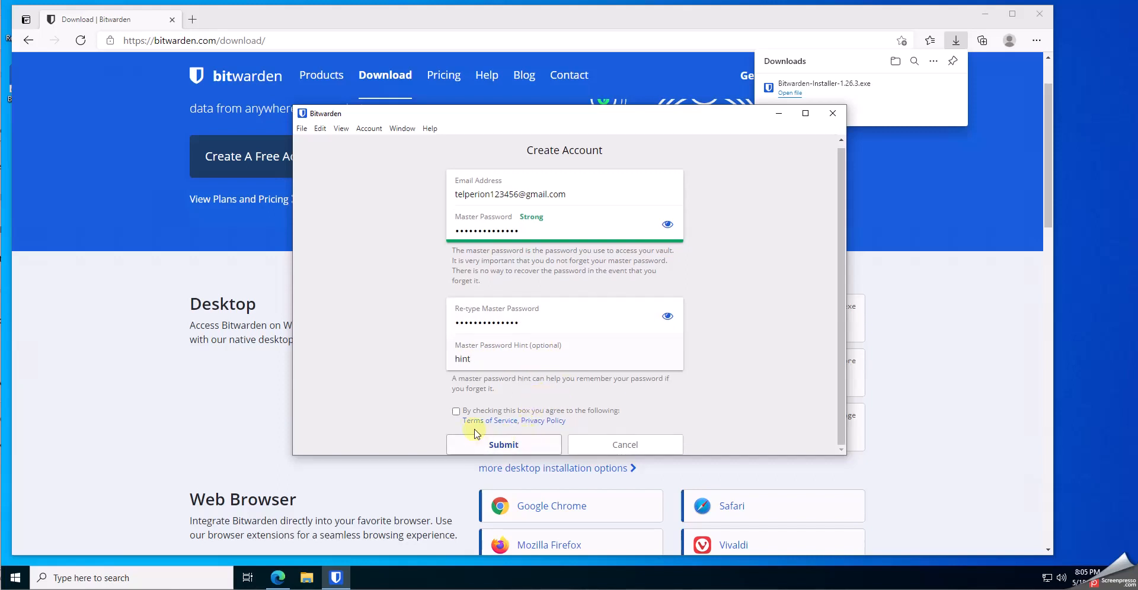
left_click(455, 412)
left_click(505, 439)
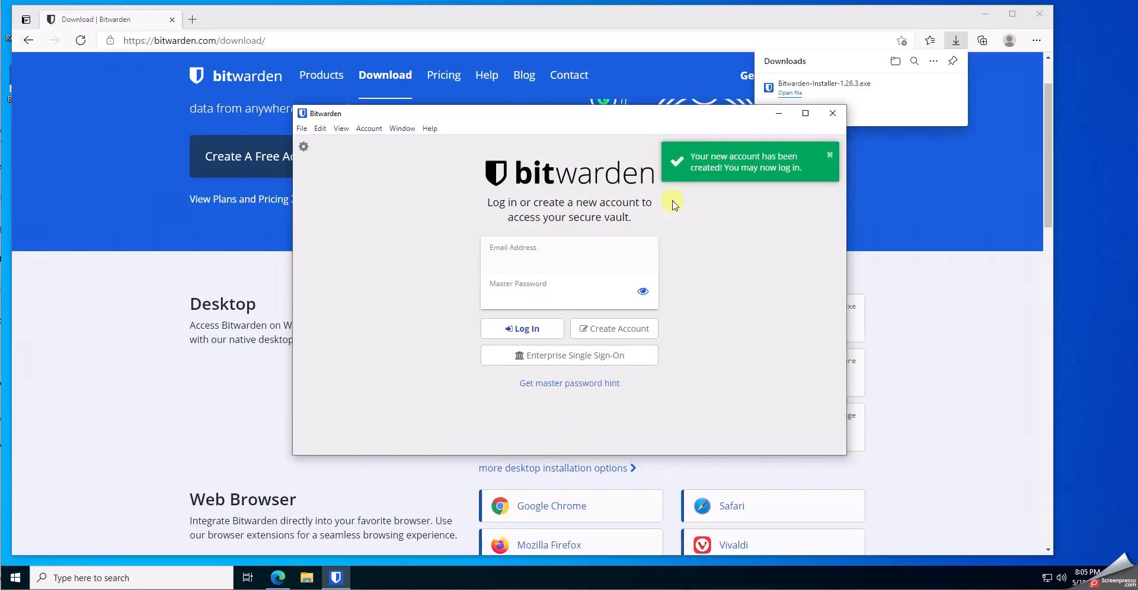
Log in using the new account's e-mail address and master password
left_click(530, 301)
key("ctrl+v")
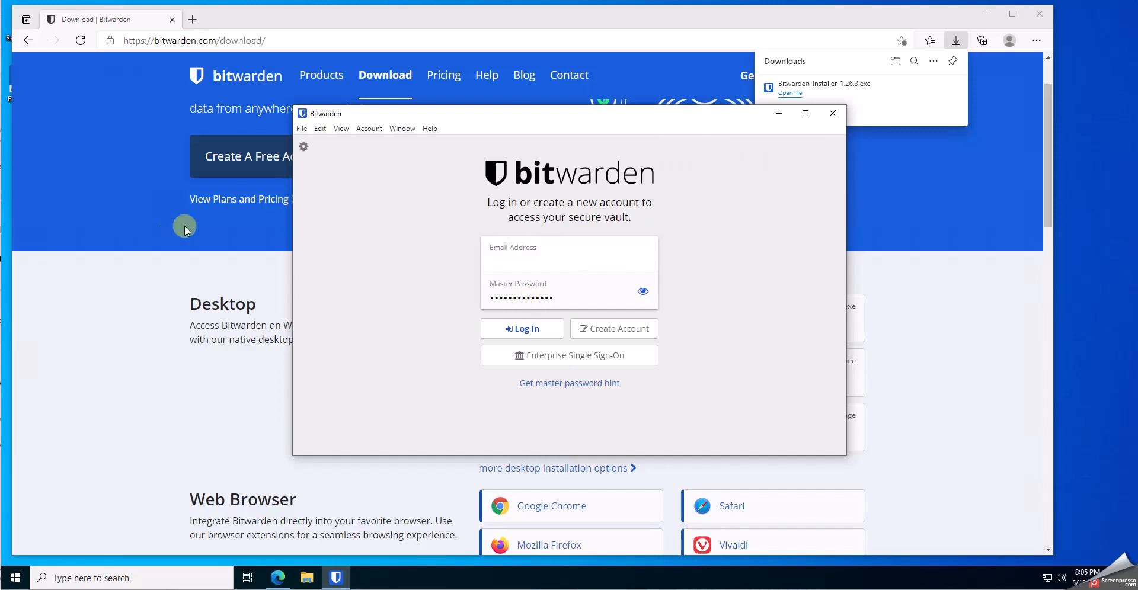
left_click(510, 261)
key("ctrl+v")
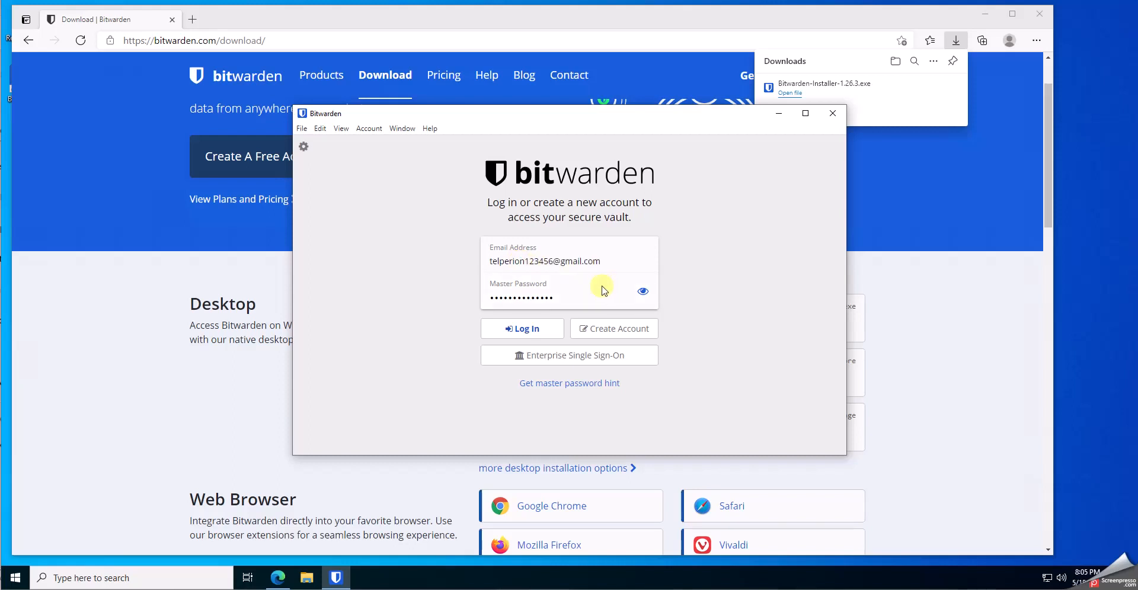
left_click(540, 333)
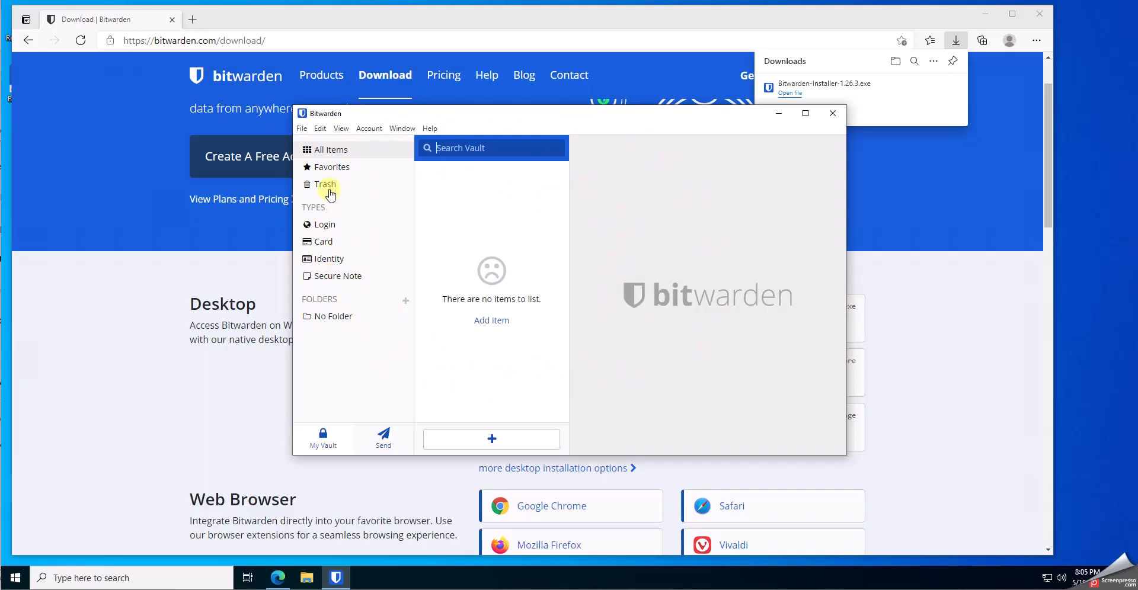
Add a login item FB with username BeLike and a typed password, then request regeneration
left_click(493, 438)
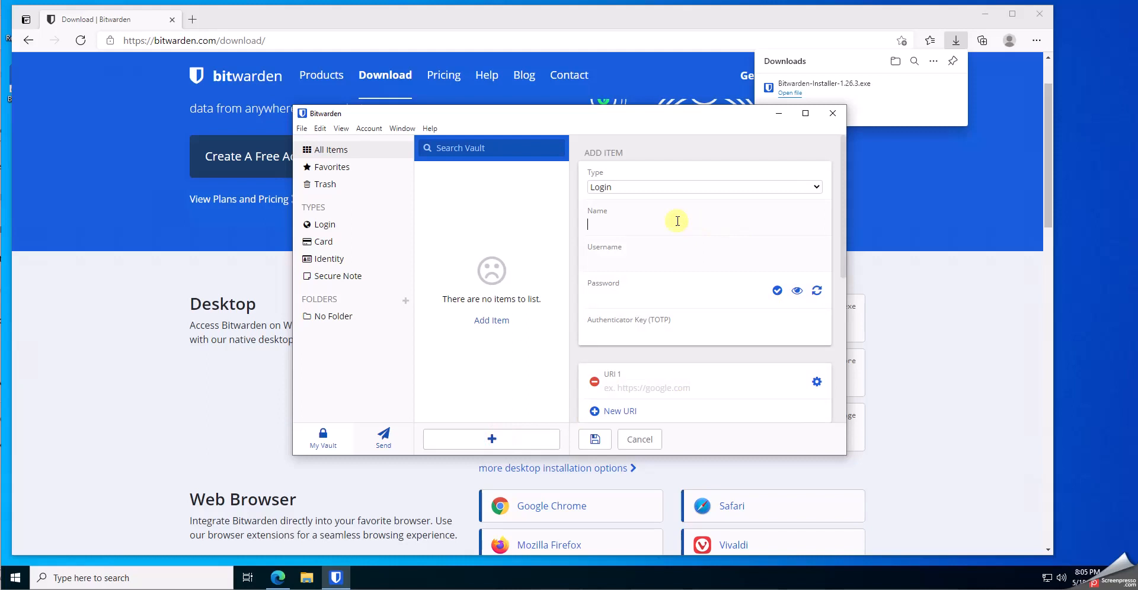
left_click(647, 224)
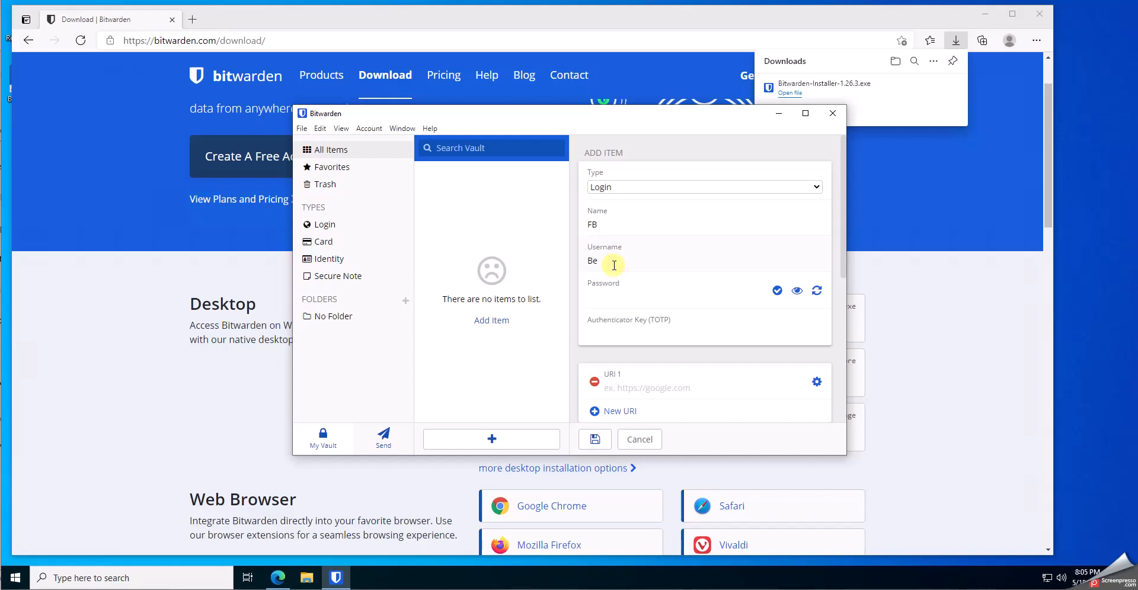
left_click(620, 296)
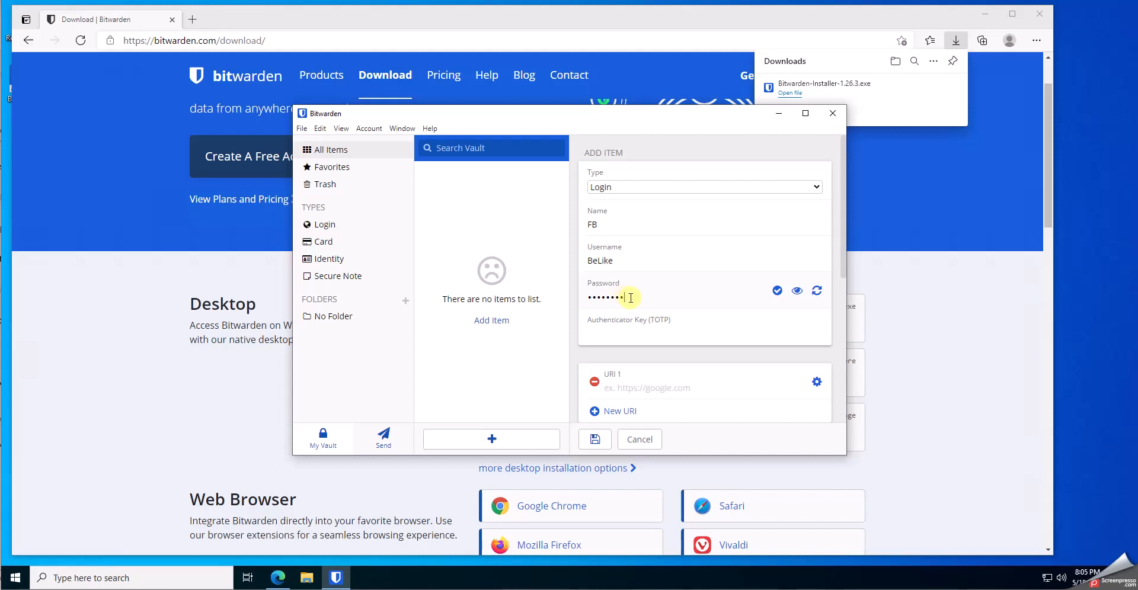
left_click(798, 291)
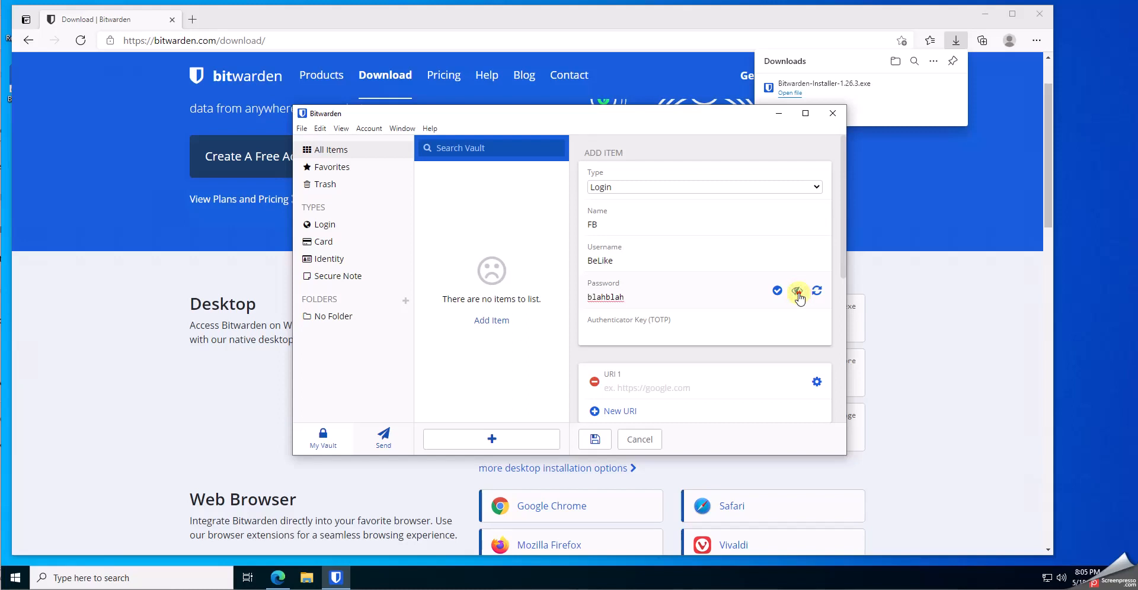
left_click(799, 294)
left_click(817, 293)
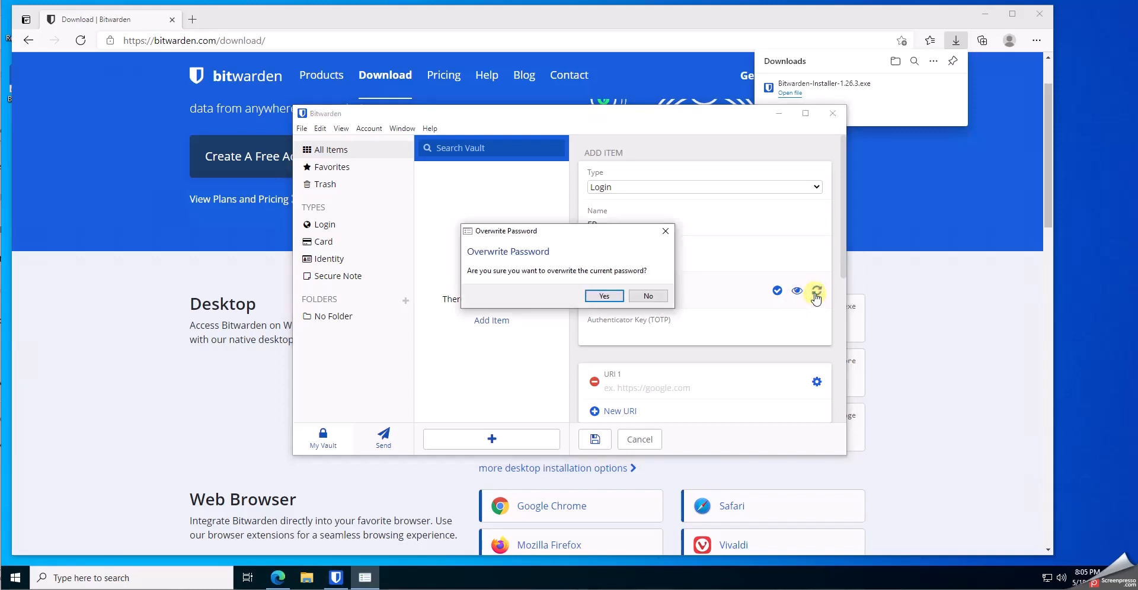
Replace the FB password with a newly generated one and check it
left_click(604, 294)
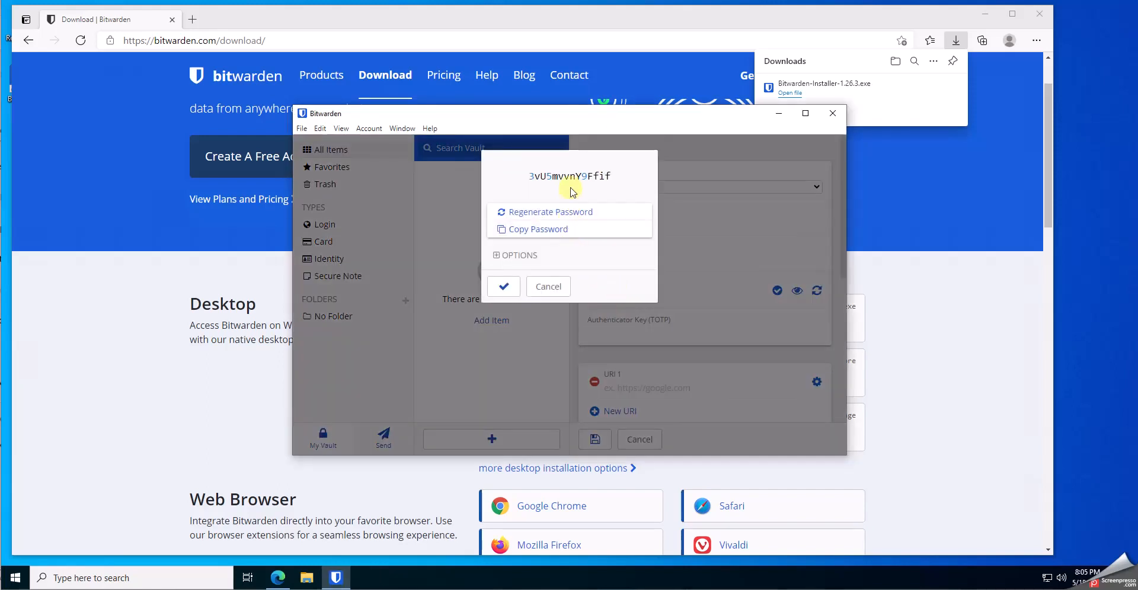
left_click_drag(540, 177, 604, 176)
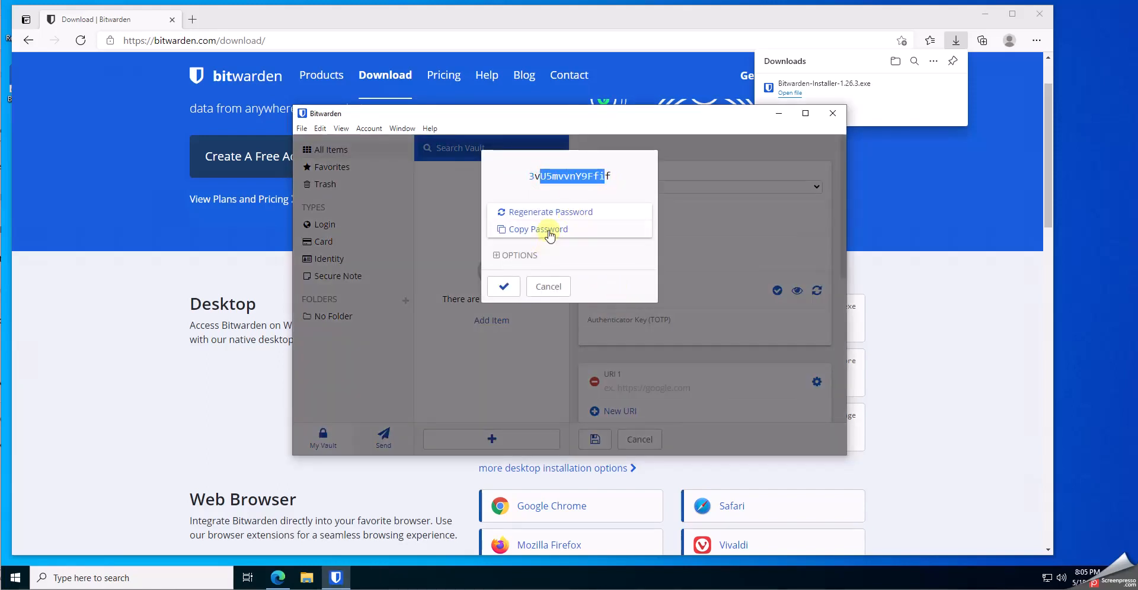
left_click(504, 286)
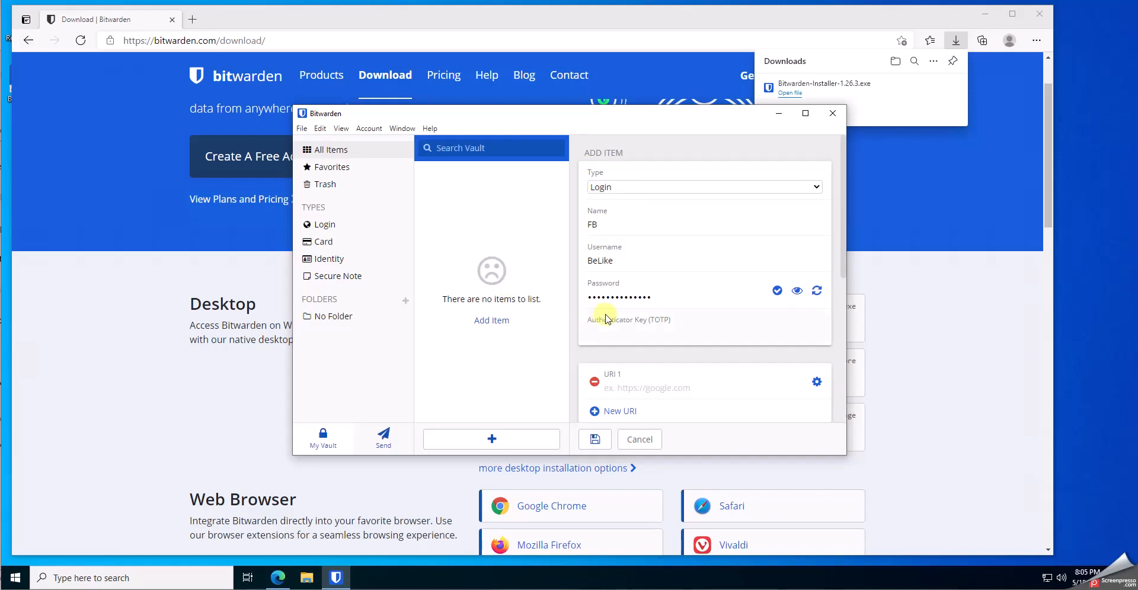
left_click(797, 292)
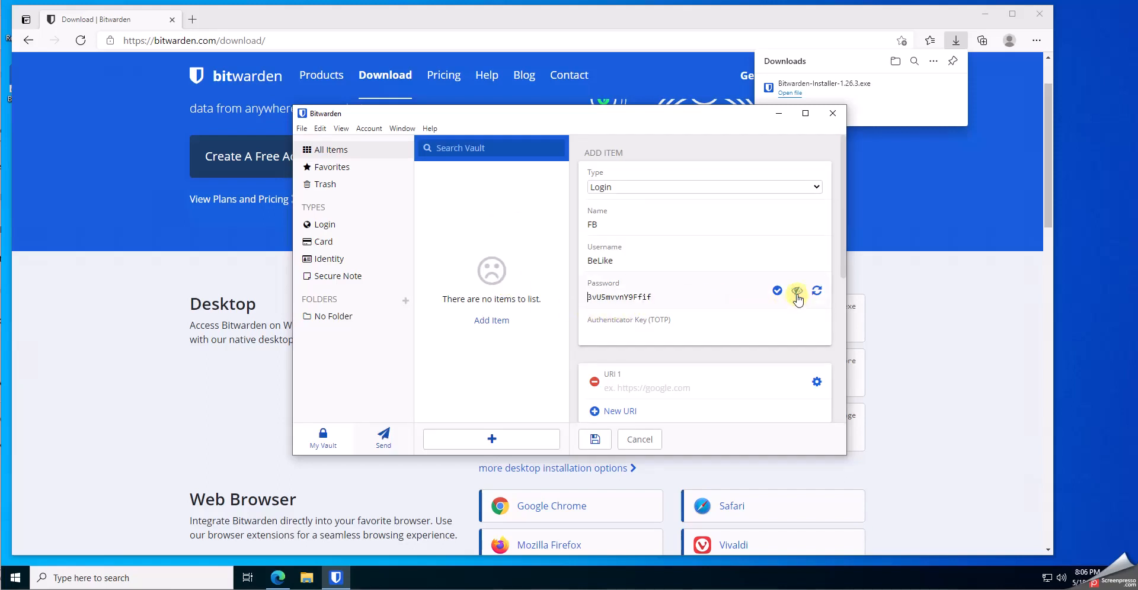
left_click(797, 291)
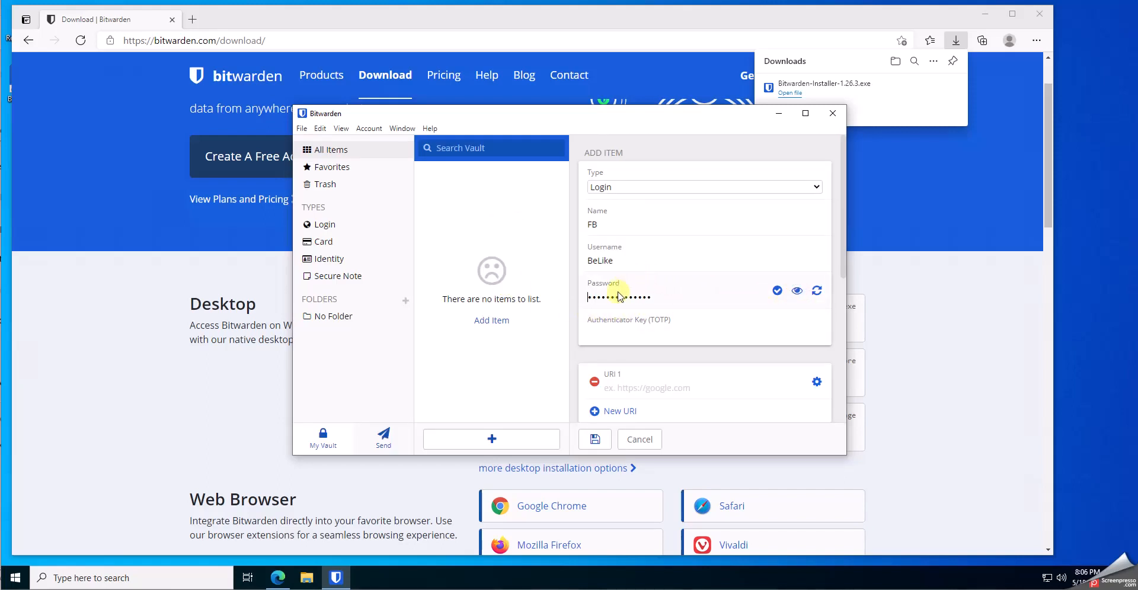
Set the FB login's URI 1 to fb.com and save the item
left_click(593, 298)
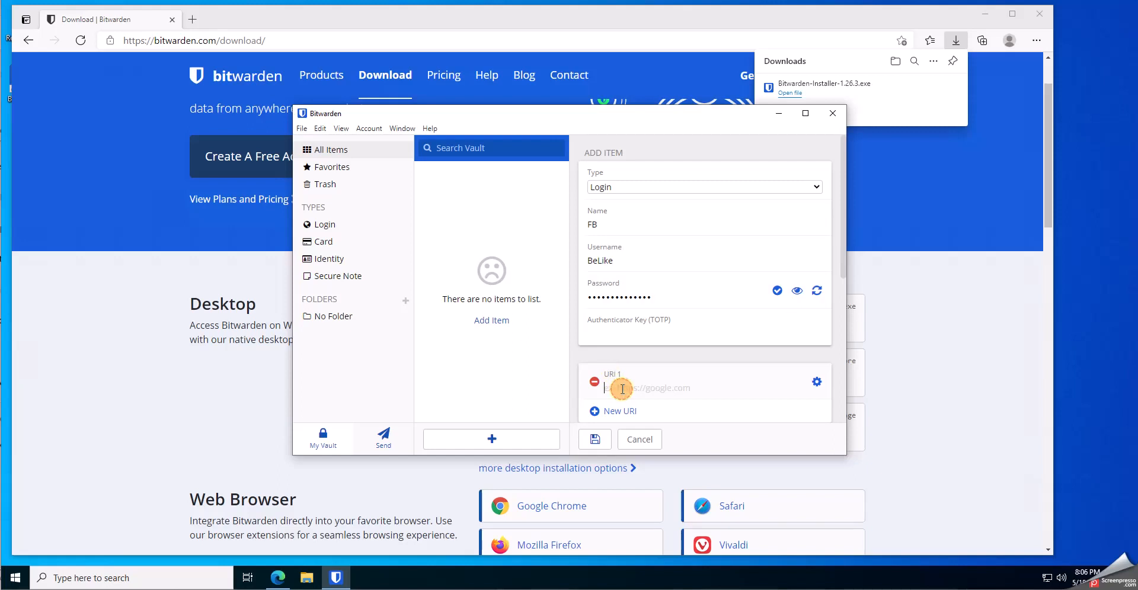
type("fb.com")
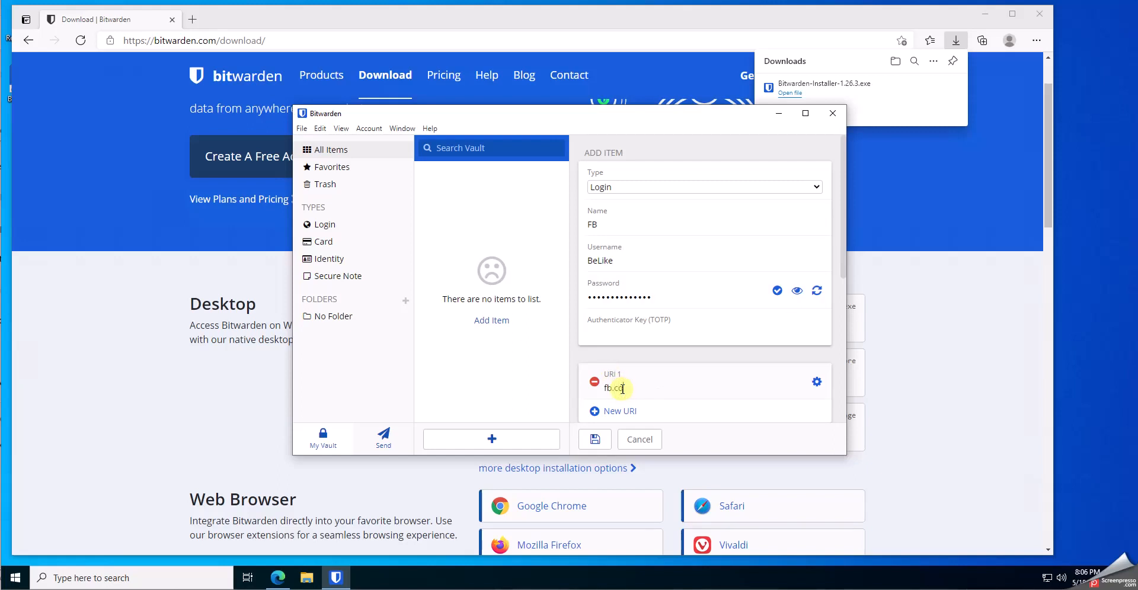
left_click(596, 439)
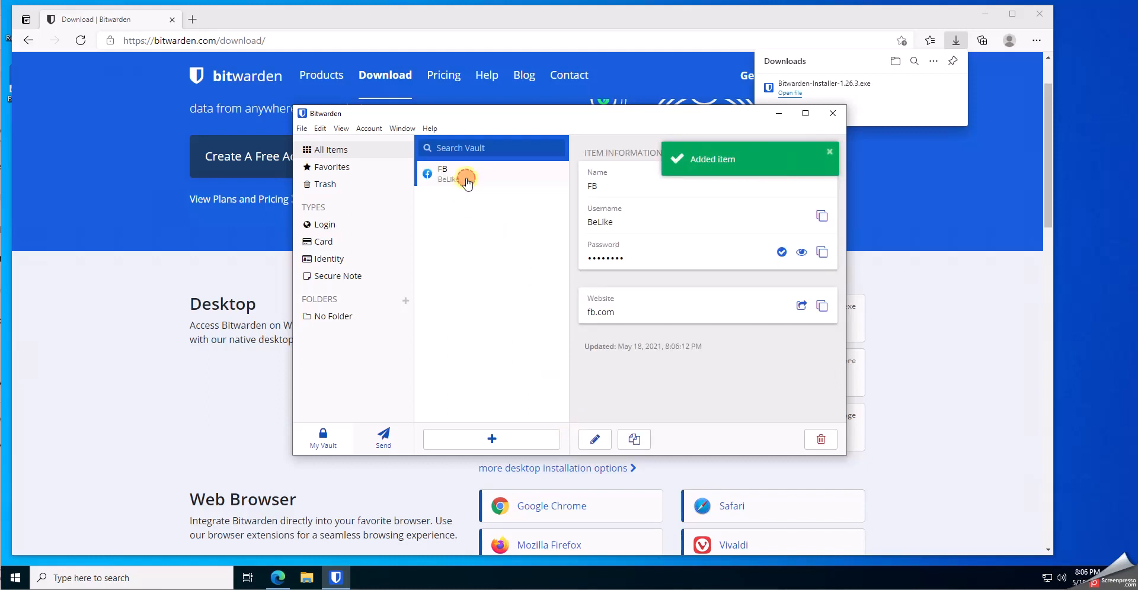
Save a google login with username, password and URI google.com, then switch to Send
left_click(491, 439)
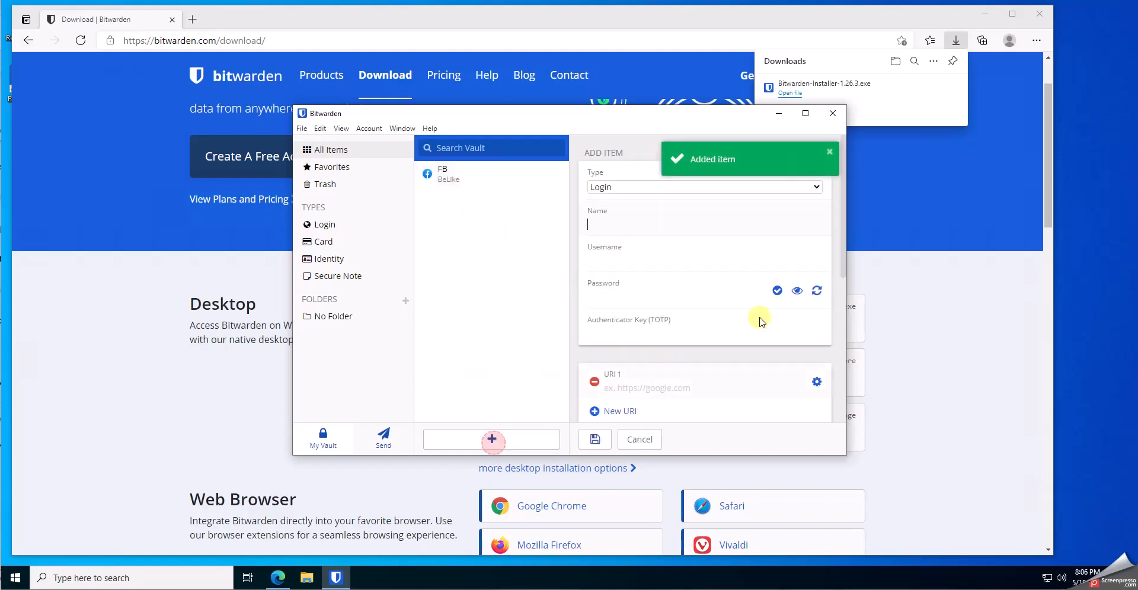
type("google")
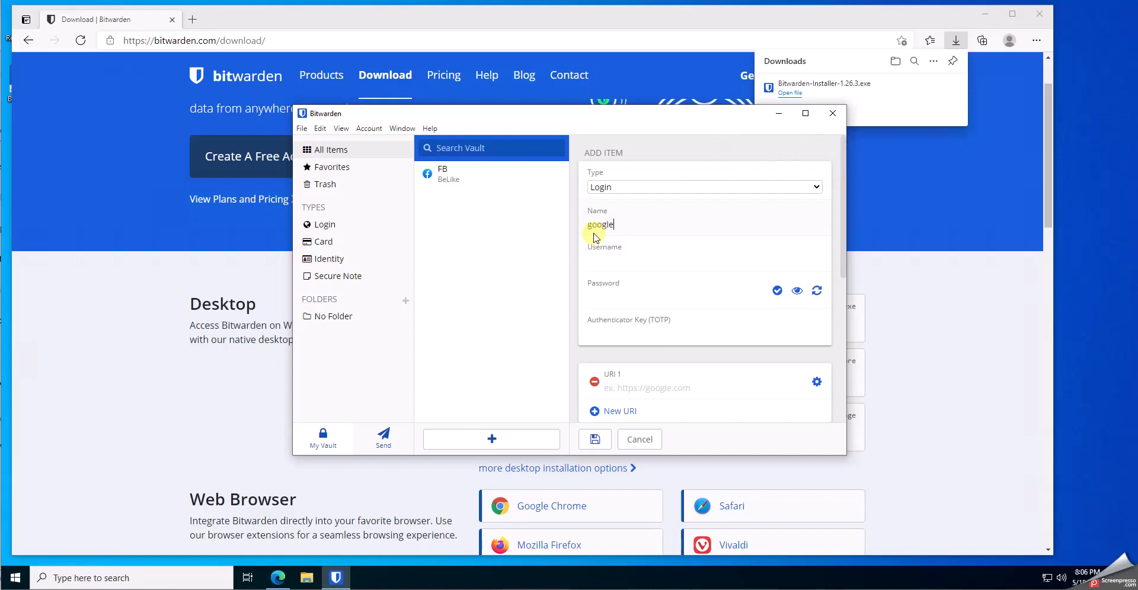
left_click(603, 261)
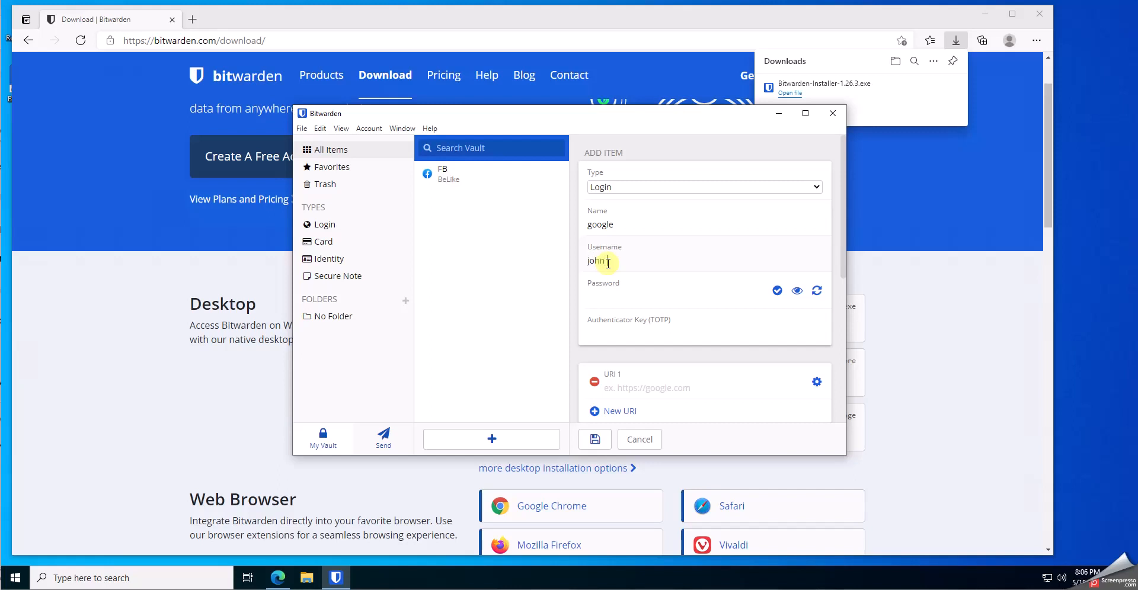
type("john galt")
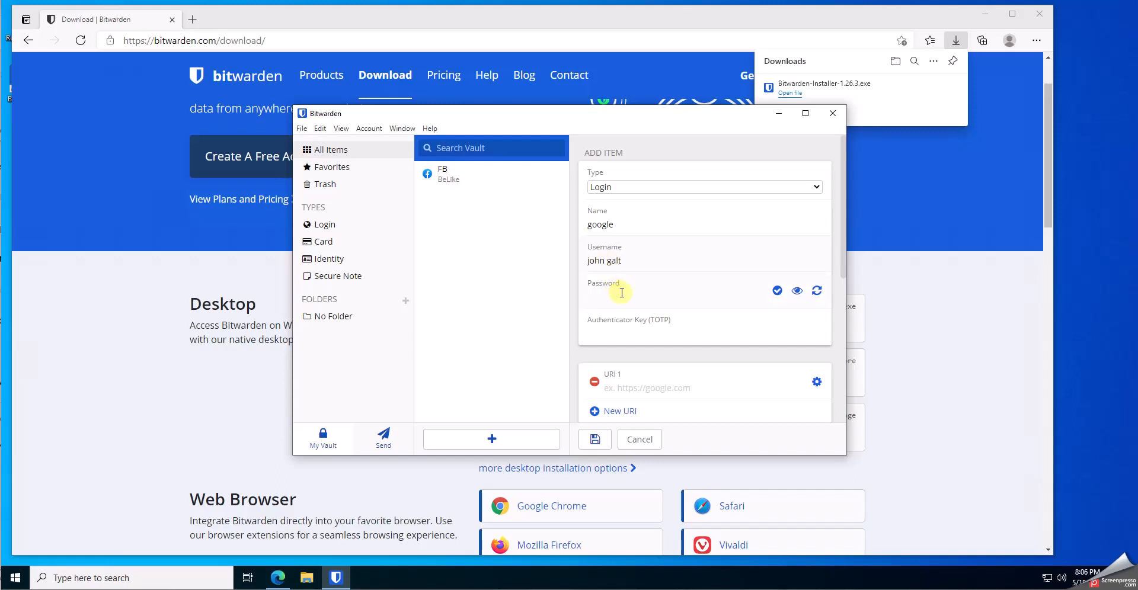
left_click(623, 297)
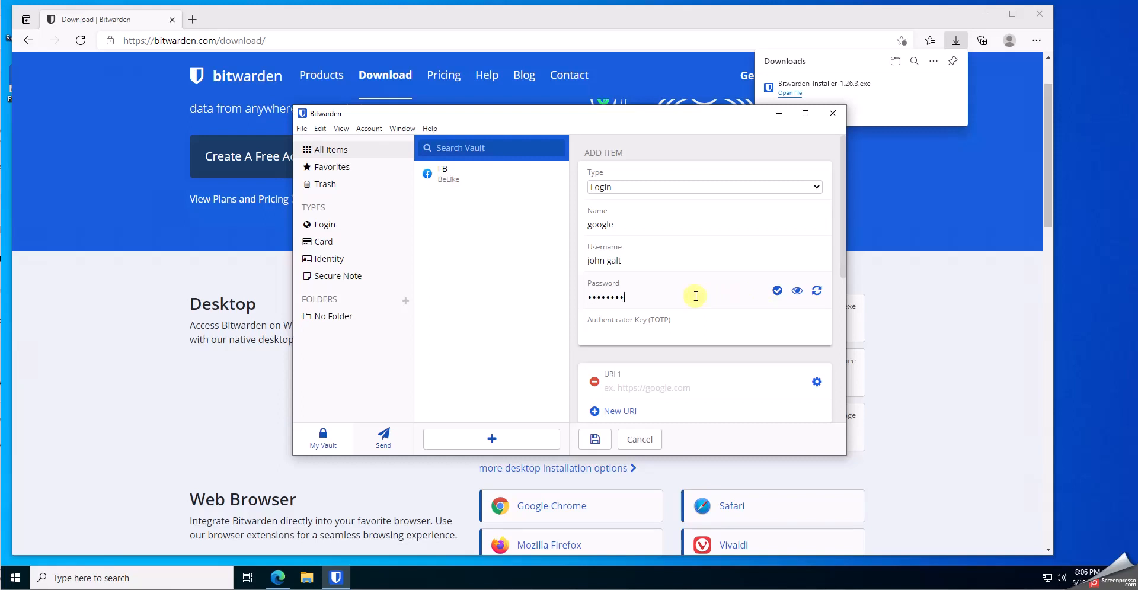
left_click(660, 390)
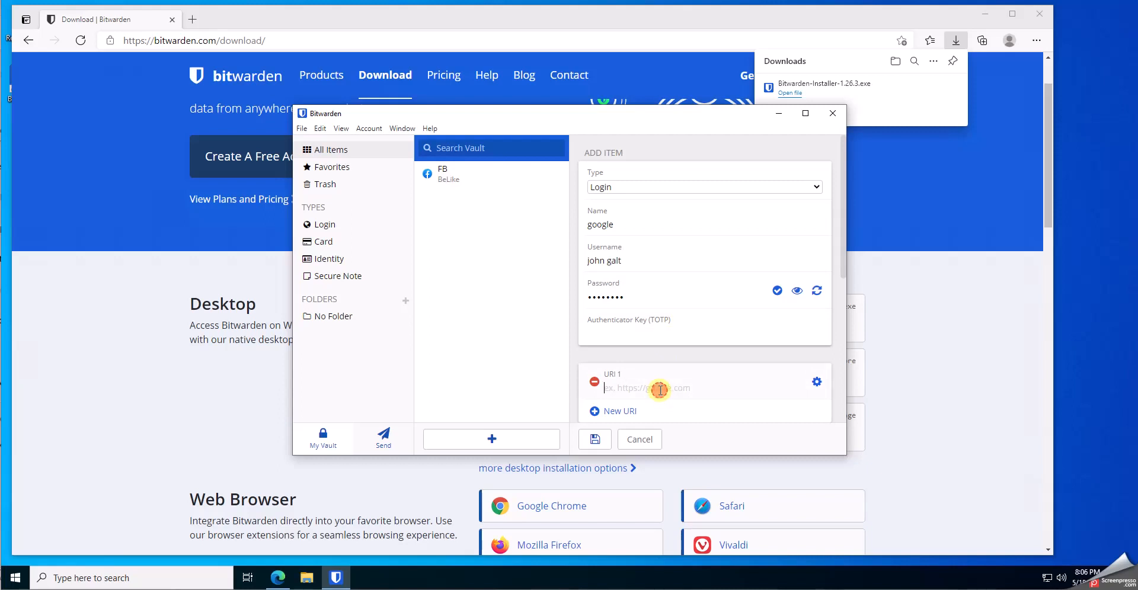
type("google.com")
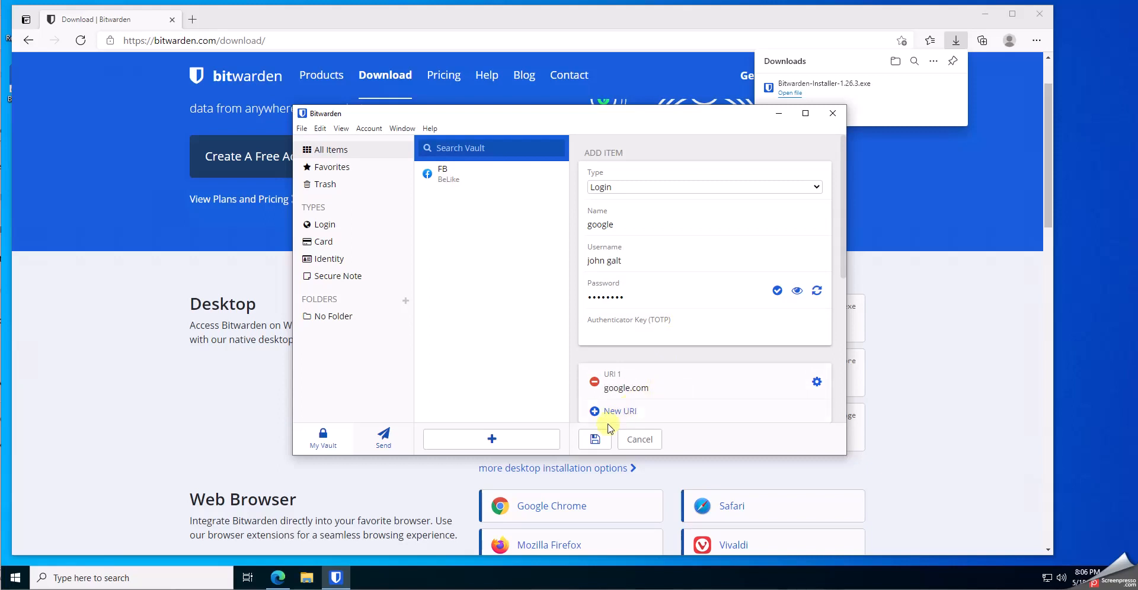
left_click(595, 439)
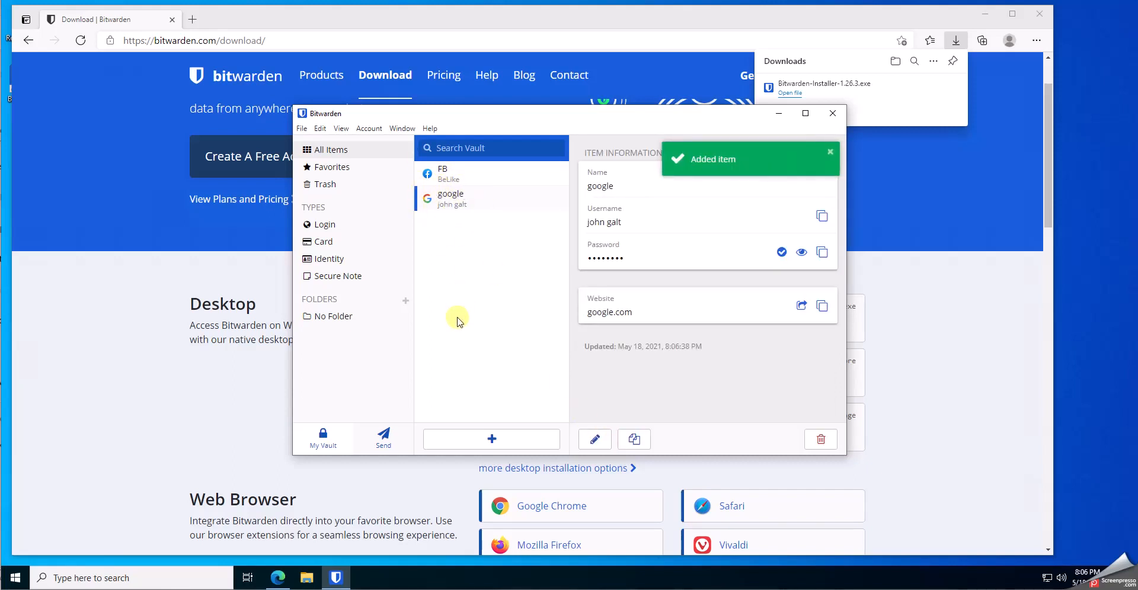
left_click(385, 439)
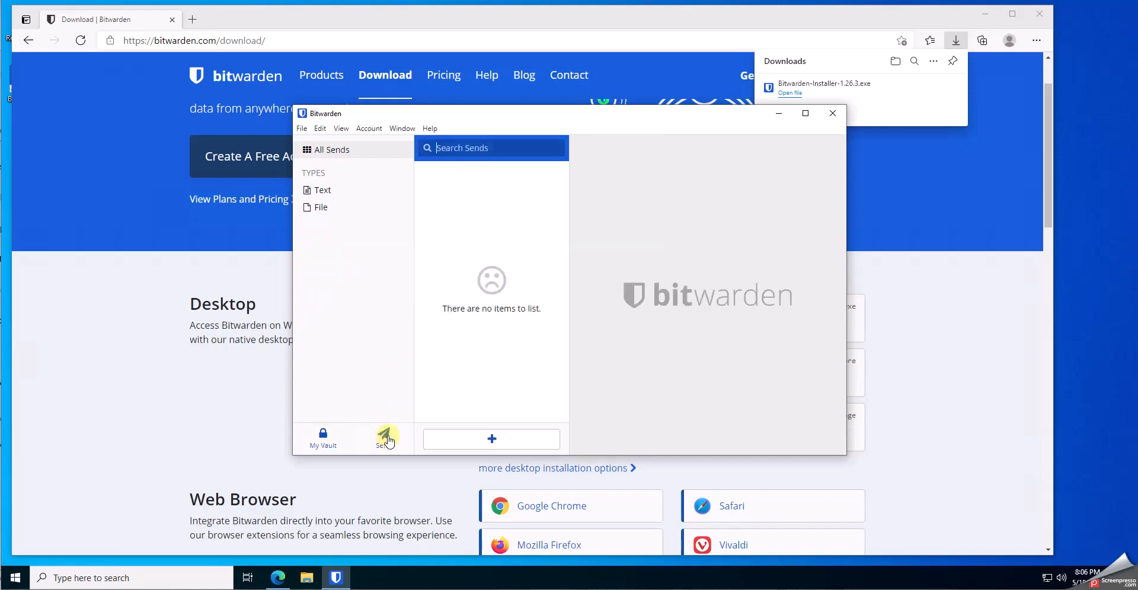
Save a text Send 'just text' containing 'just text for sending' and copy its link
left_click(489, 438)
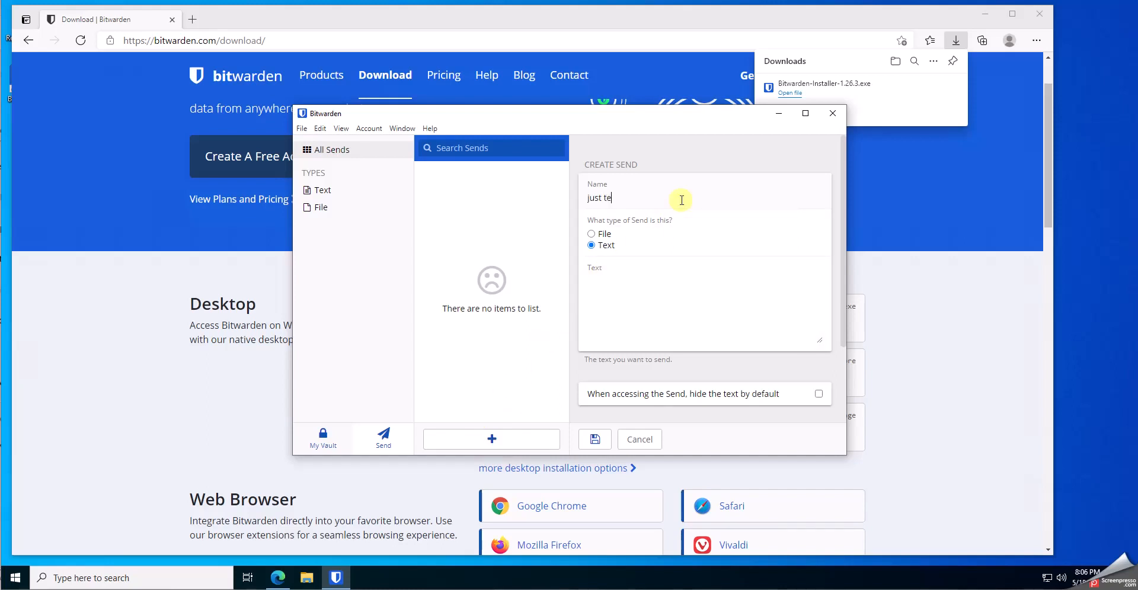
left_click(618, 298)
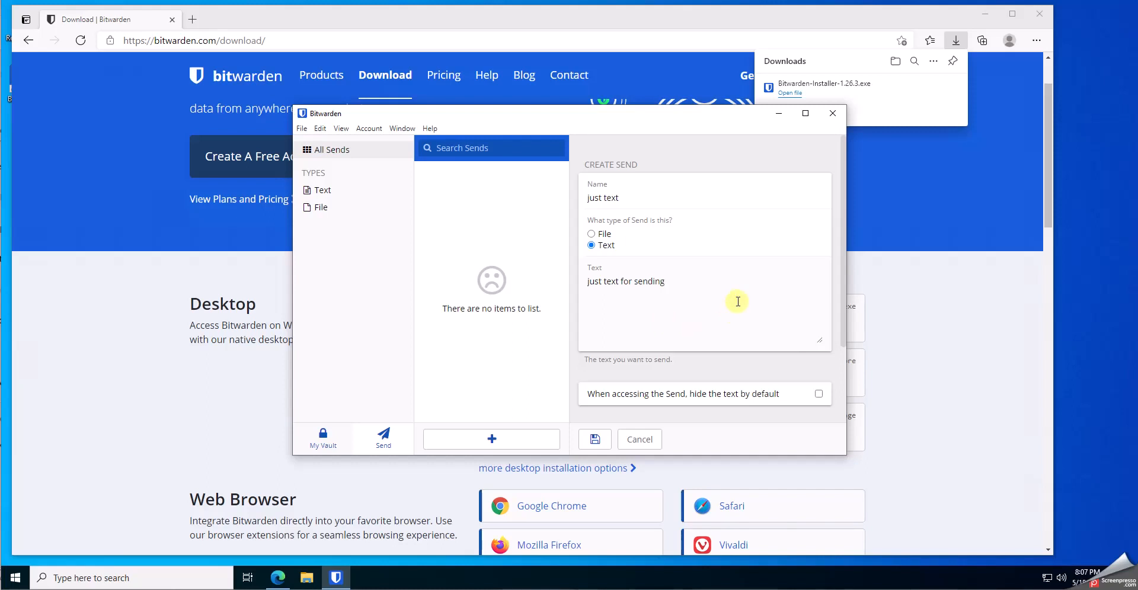
left_click(597, 438)
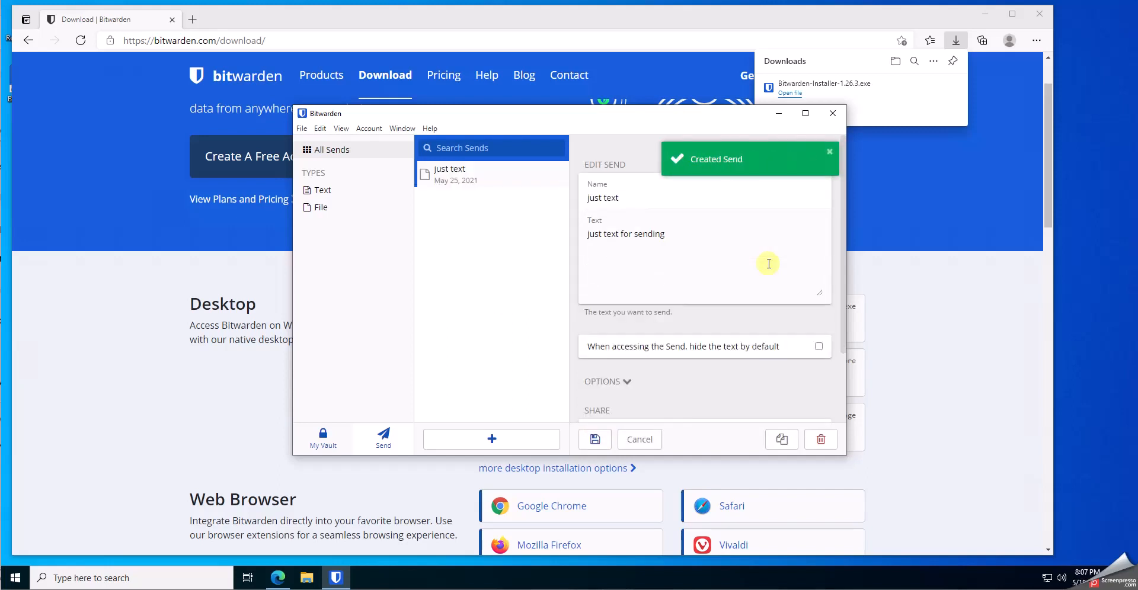
scroll(718, 309, "down", 3)
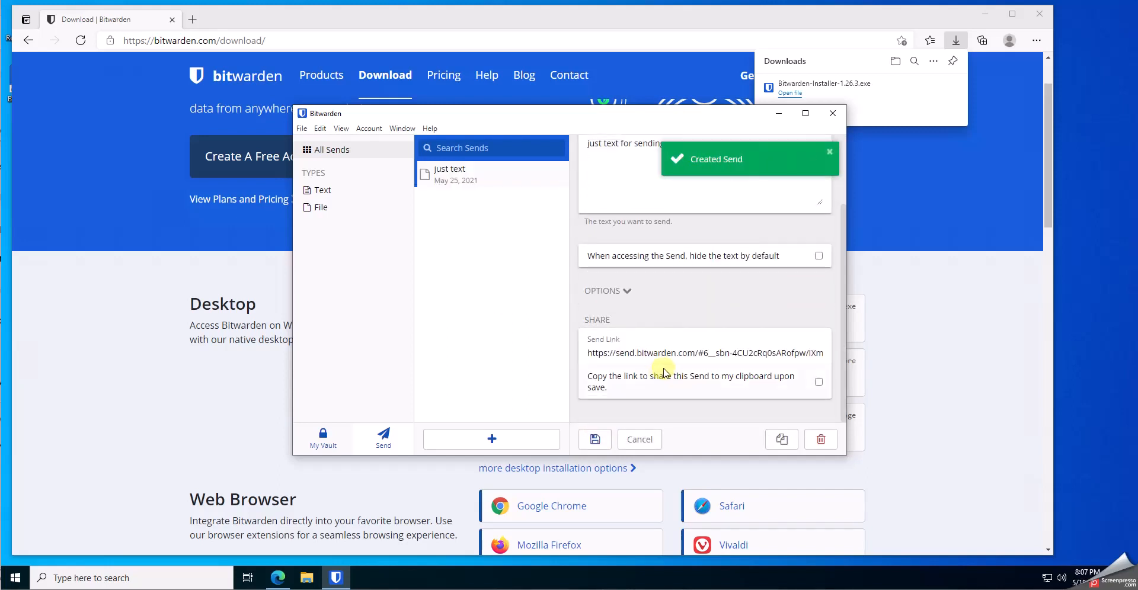
left_click(780, 440)
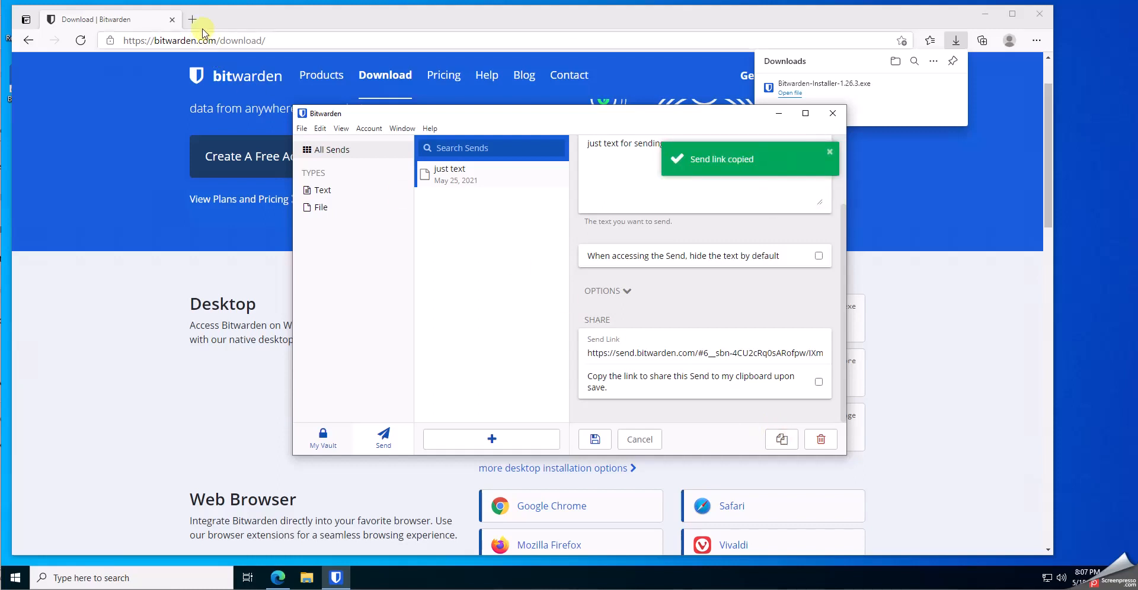
Open the copied Send link in a new Edge tab
left_click(192, 19)
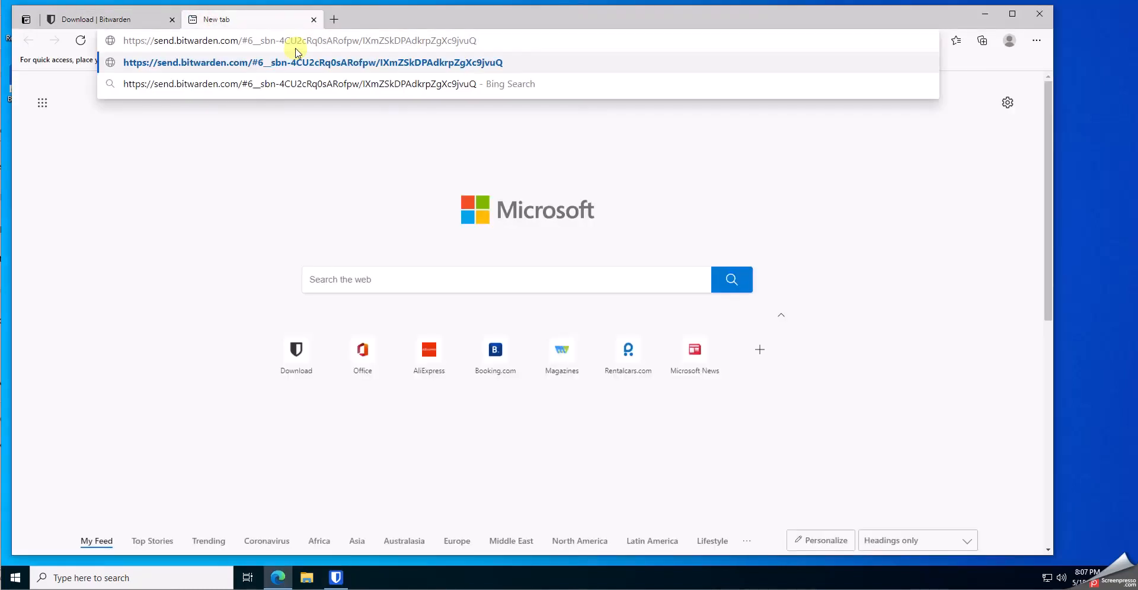
key("Return")
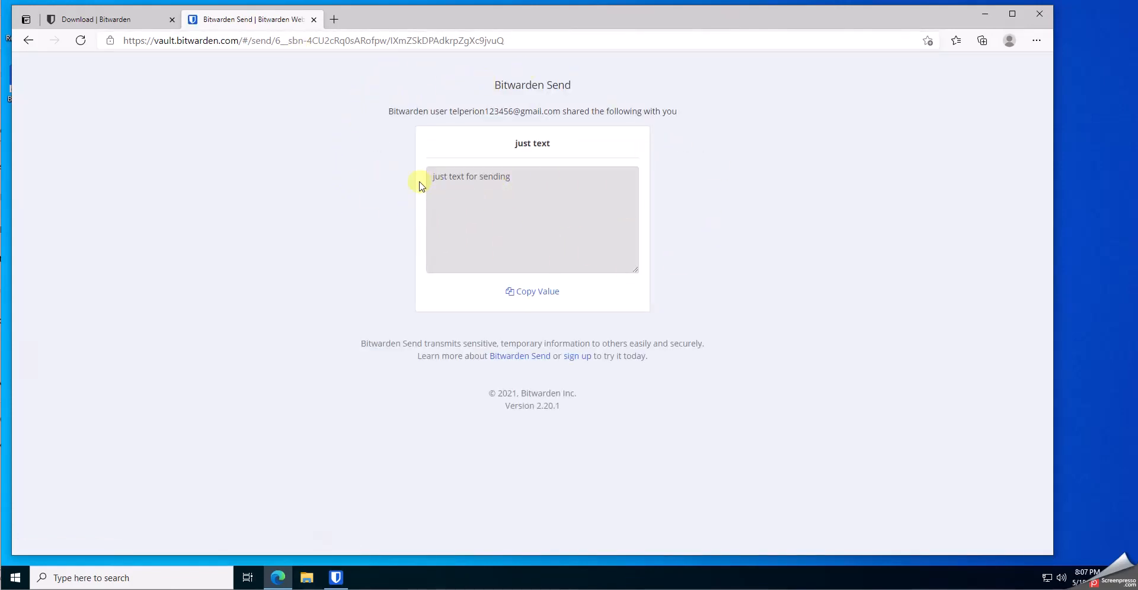
Try a File-type Send, dismiss the premium notice, then view the shared page and return to Bitwarden
left_click(336, 578)
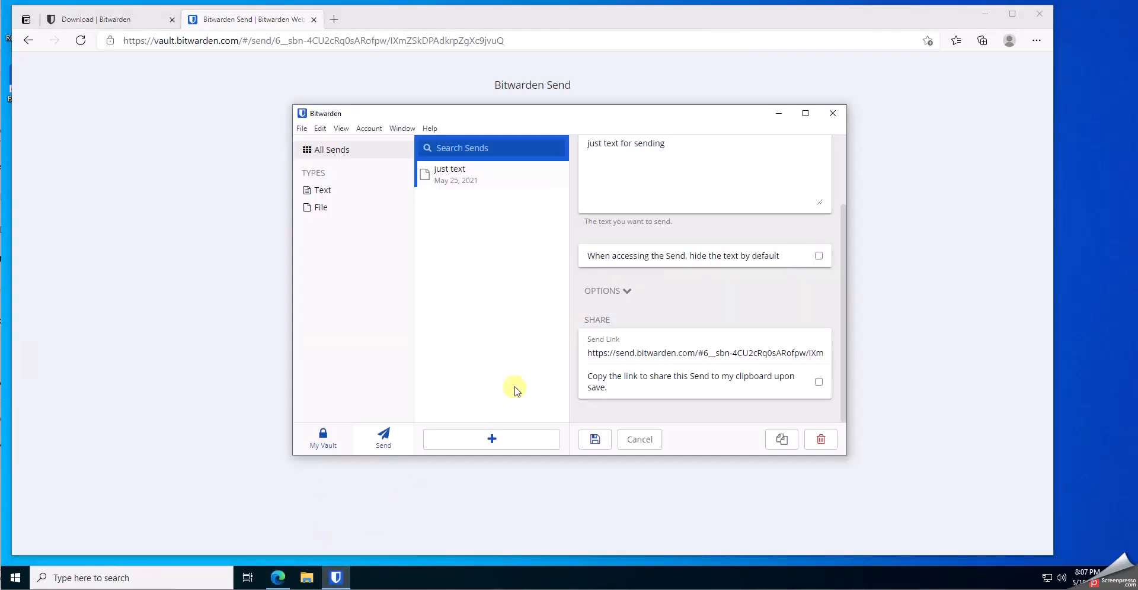
left_click(505, 438)
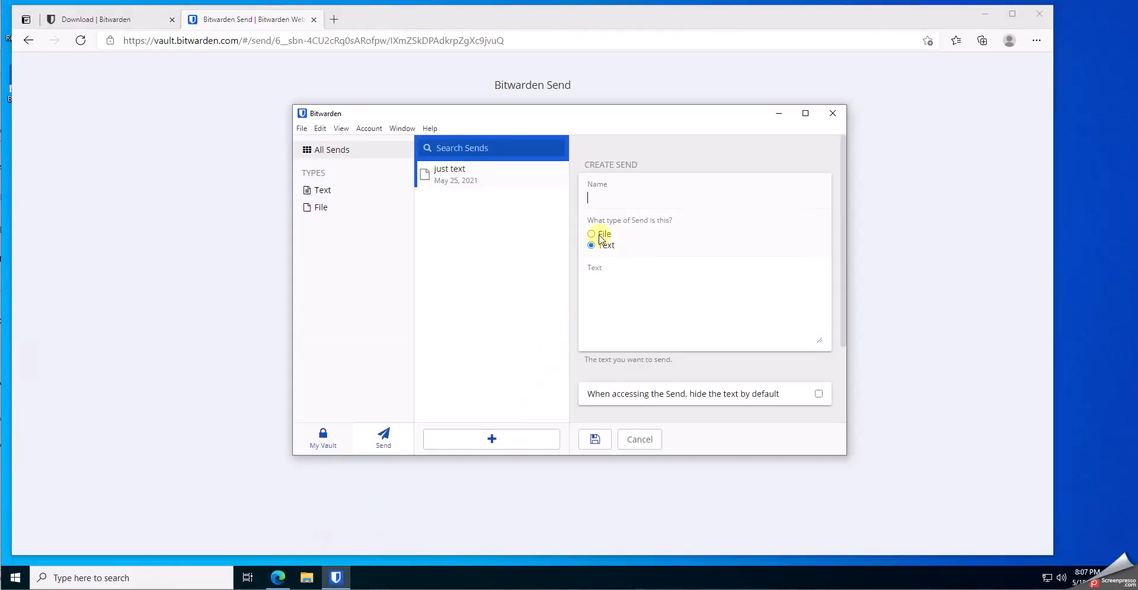
left_click(592, 234)
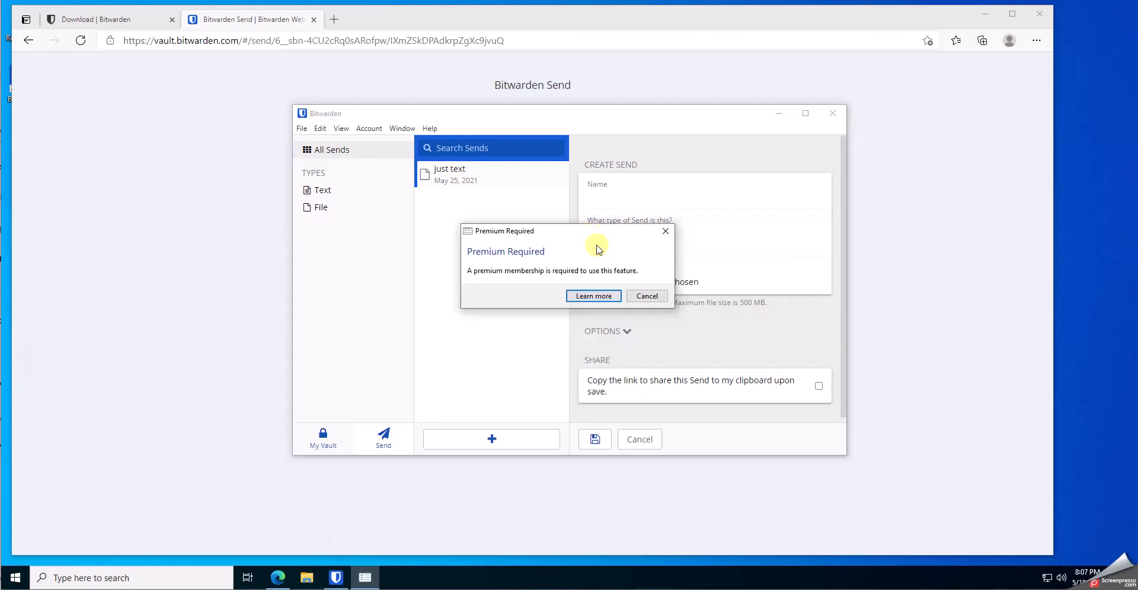
left_click(587, 296)
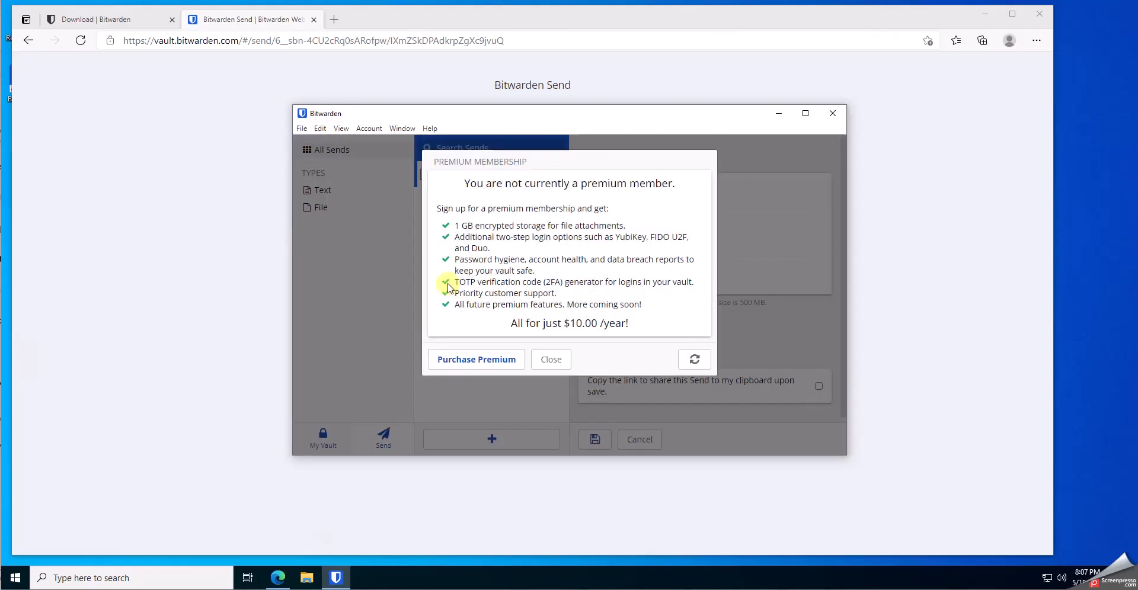
left_click_drag(508, 324, 636, 331)
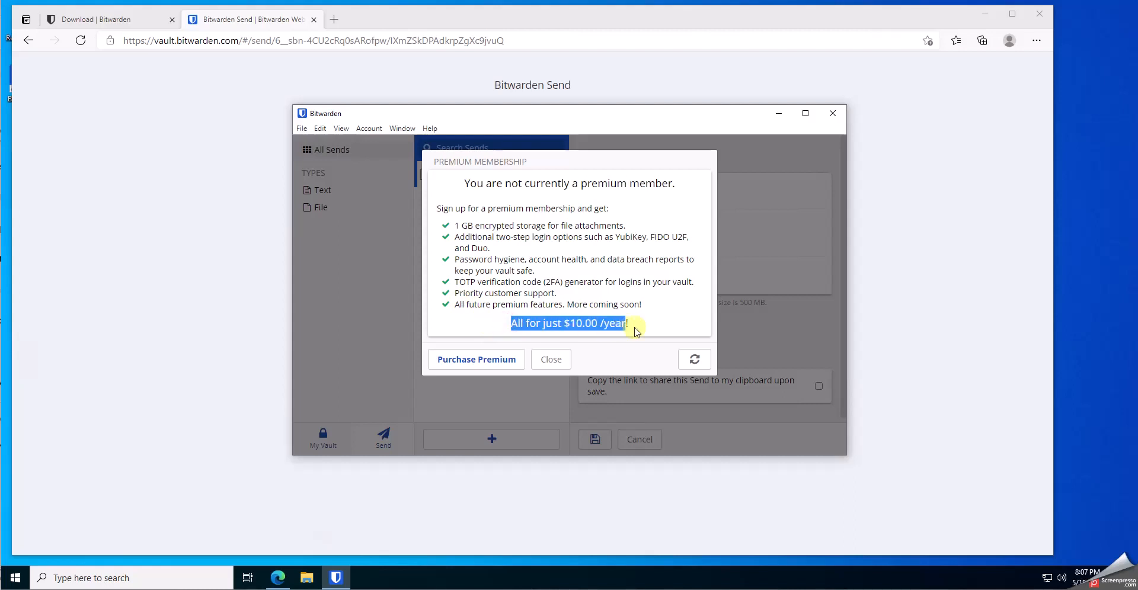
left_click(561, 359)
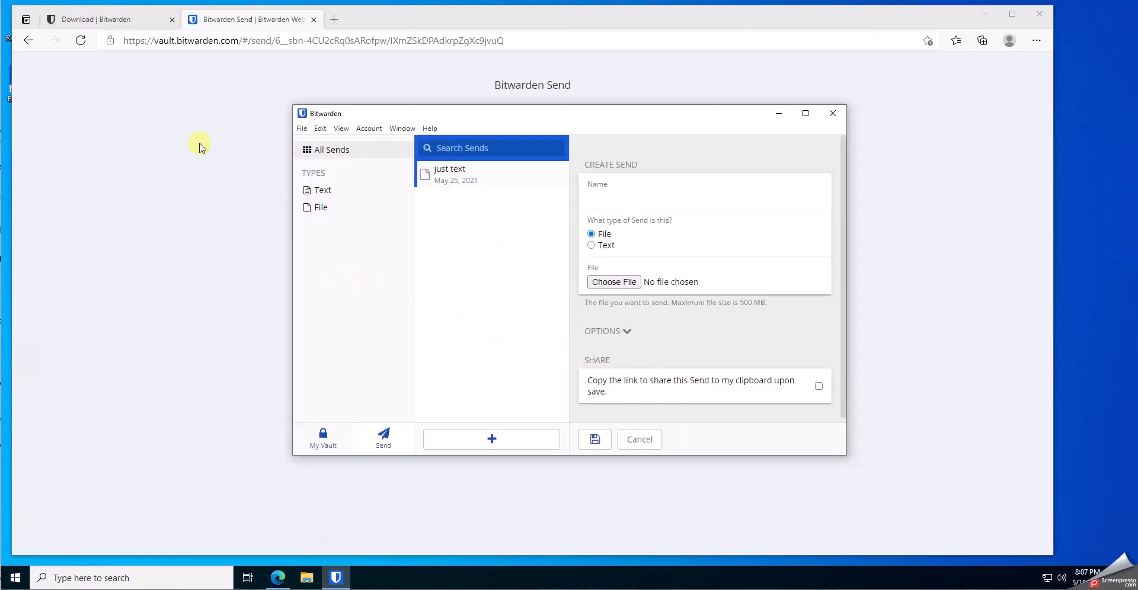
left_click(162, 230)
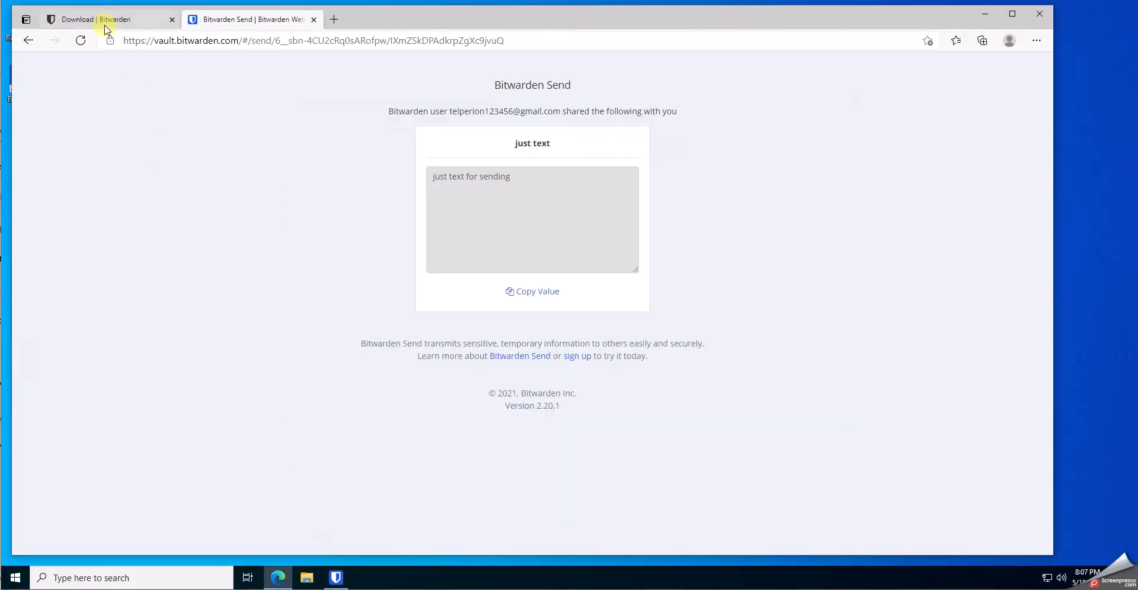
left_click(335, 574)
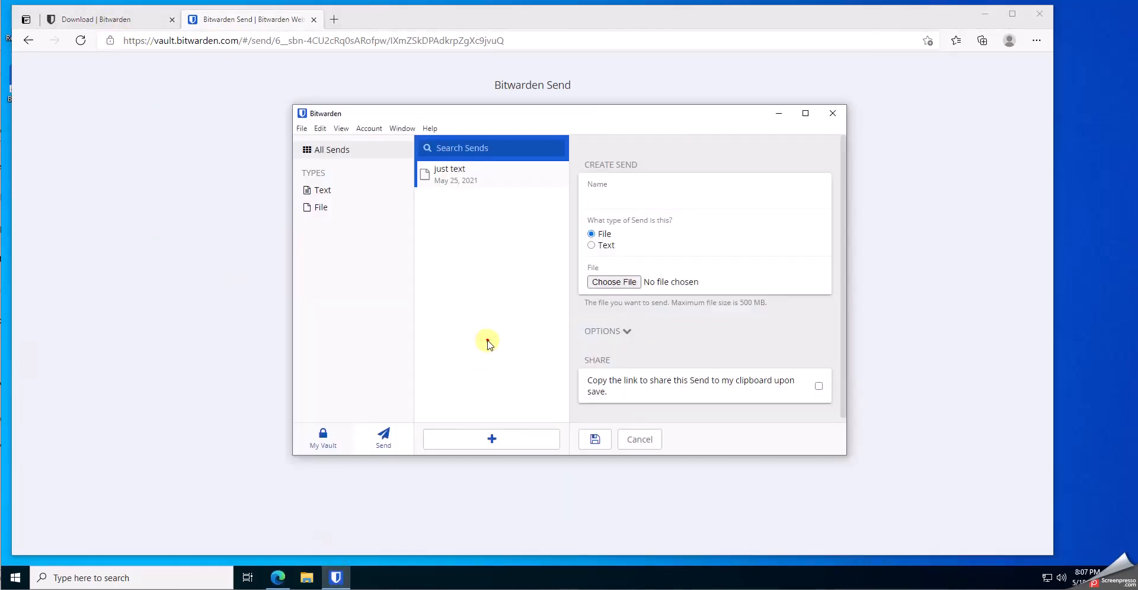
Open Bitwarden's password generator from the View menu and regenerate the password twice
left_click(339, 130)
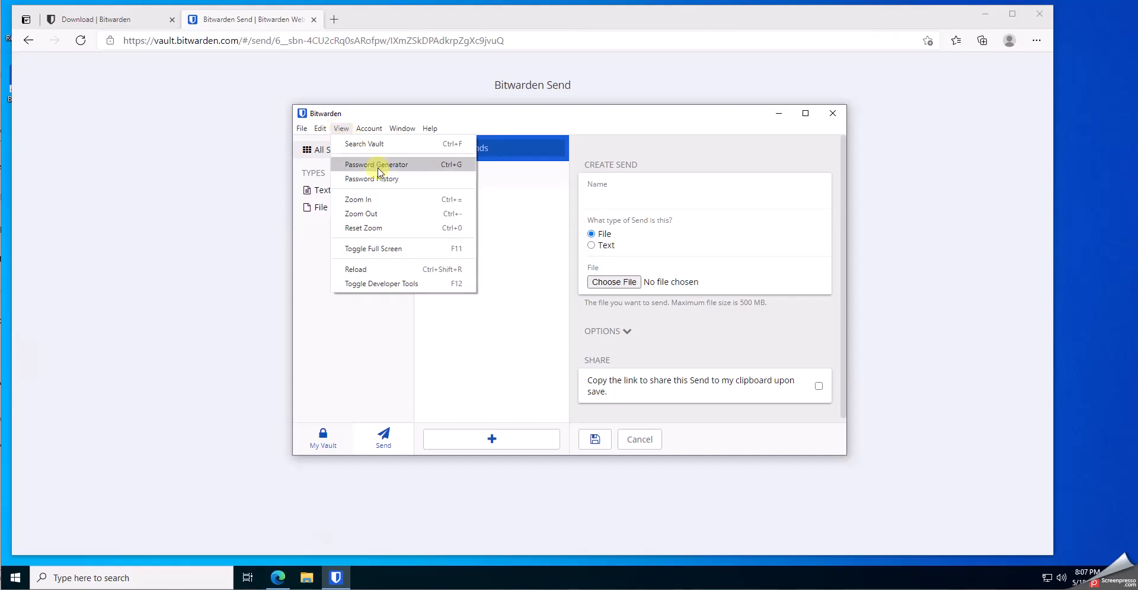
left_click(399, 169)
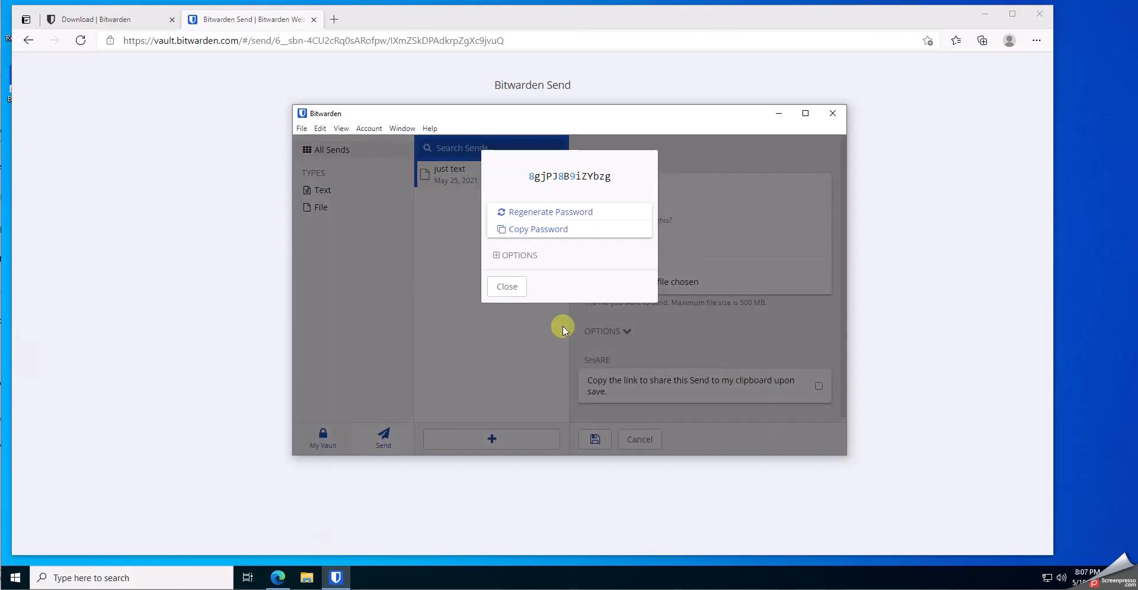
left_click_drag(535, 178, 570, 211)
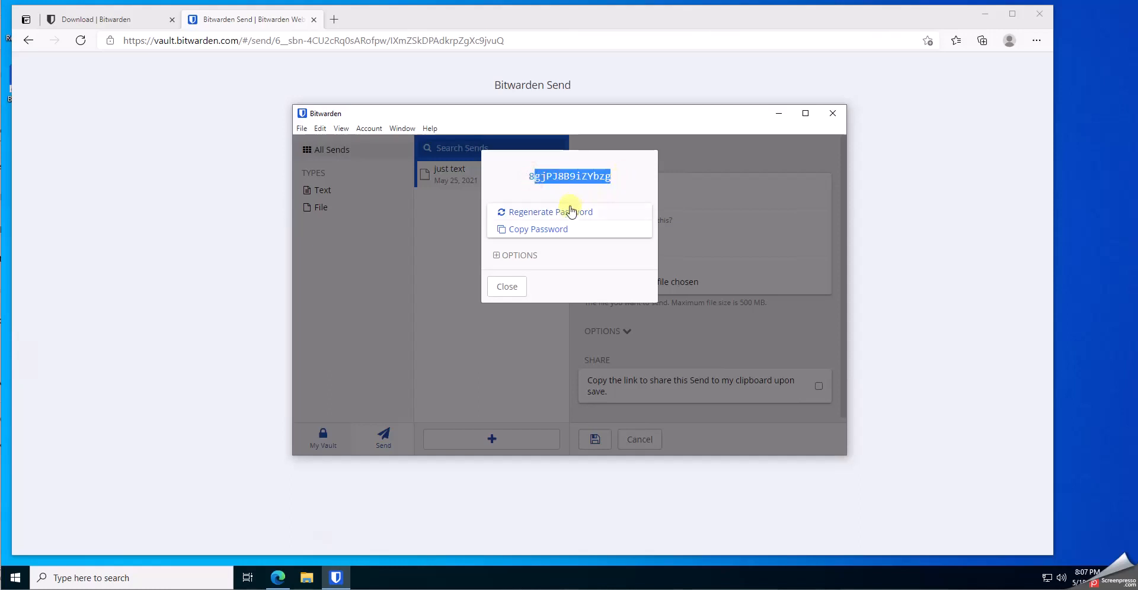
left_click(570, 213)
left_click(570, 215)
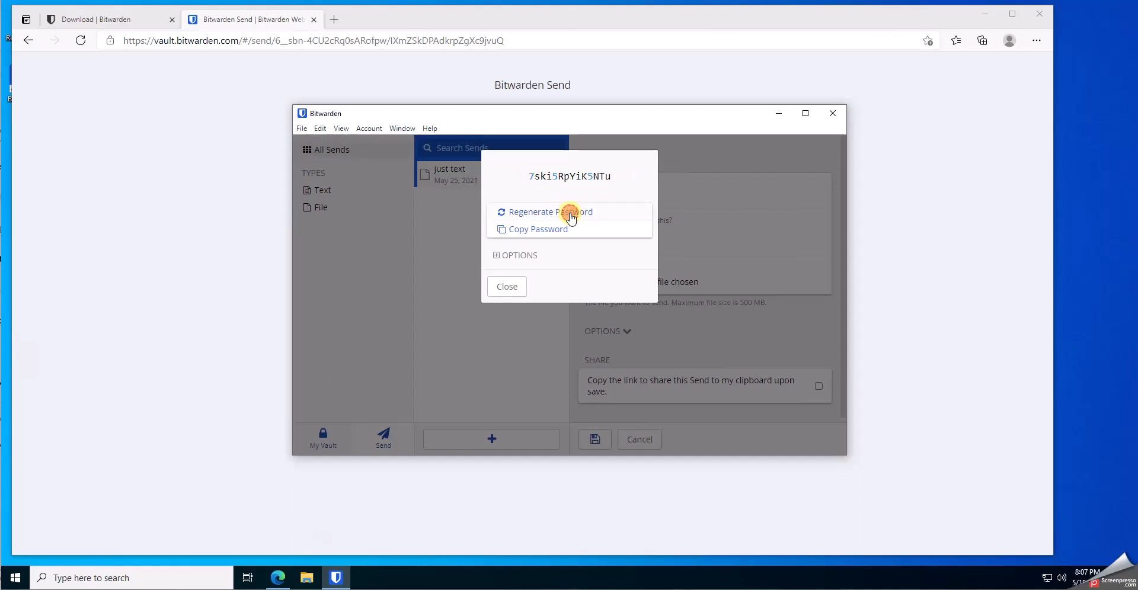
Set the generator to 128 characters with !@#$%^&* special characters, regenerate, then close it
left_click(496, 257)
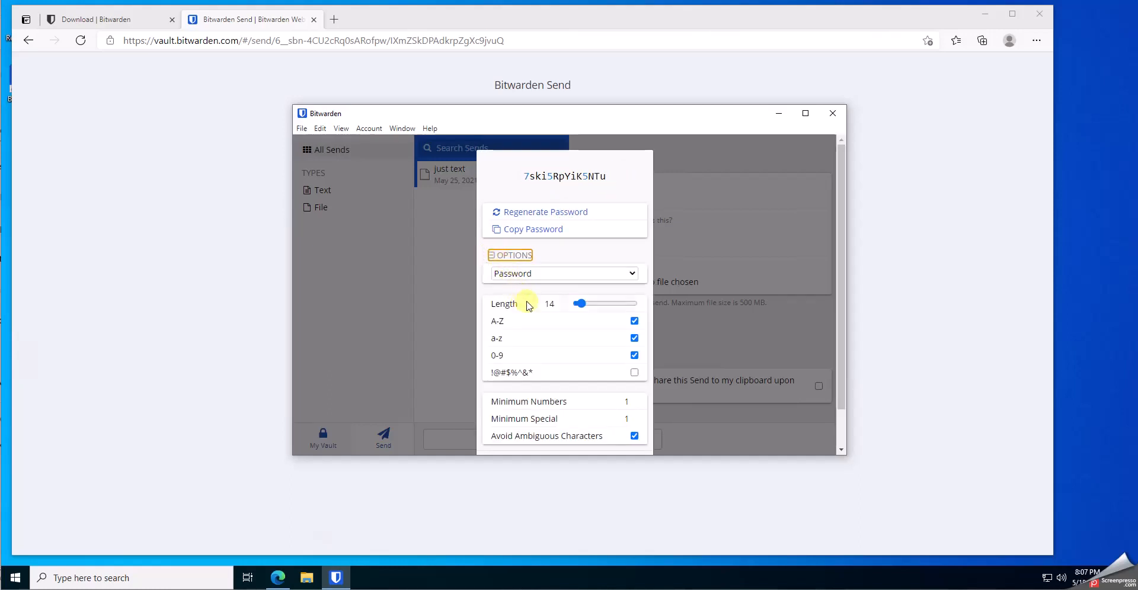
left_click_drag(577, 303, 630, 317)
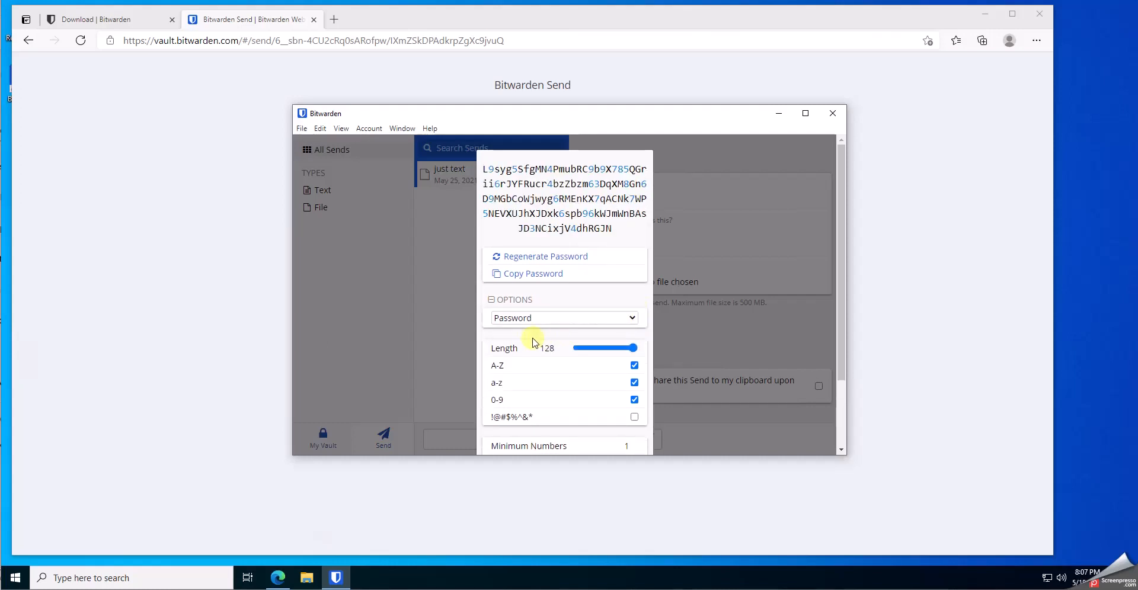
left_click(508, 256)
left_click(508, 256)
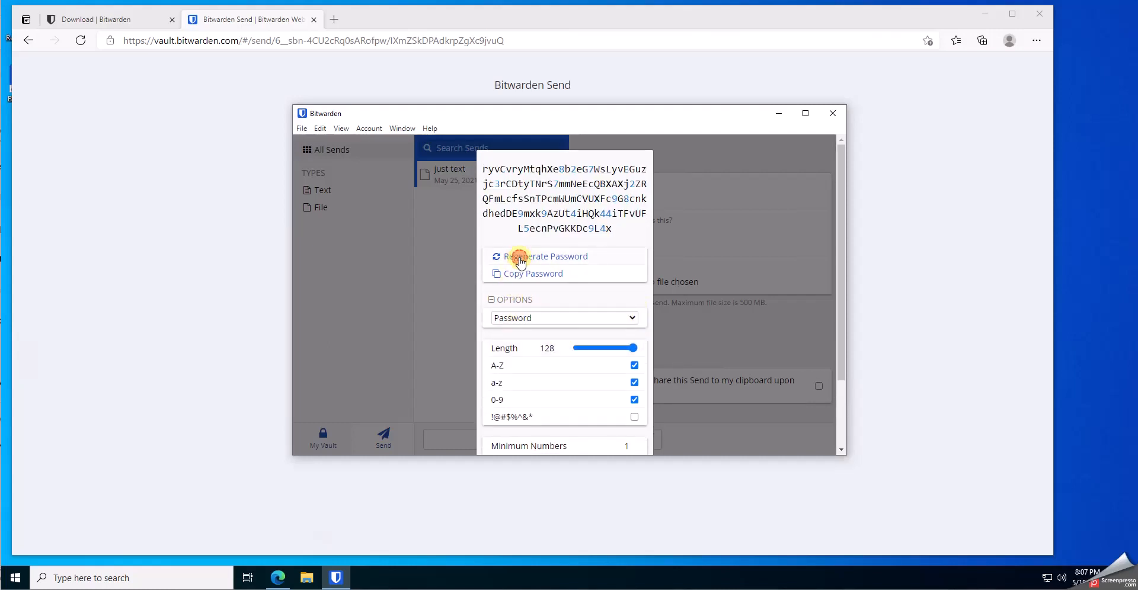
left_click(633, 418)
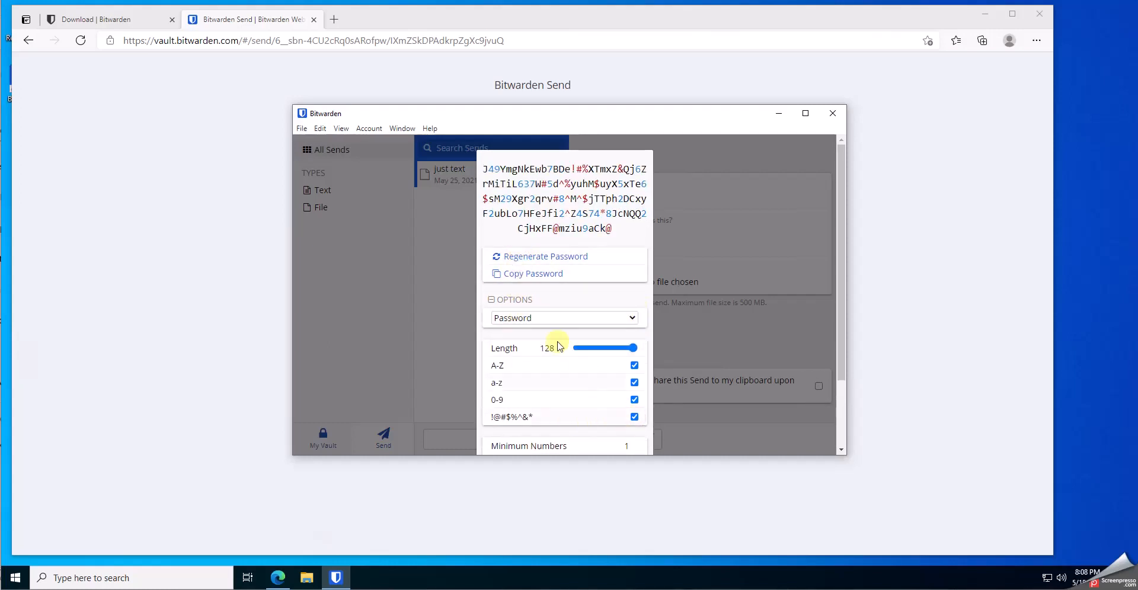
left_click(524, 259)
left_click(524, 259)
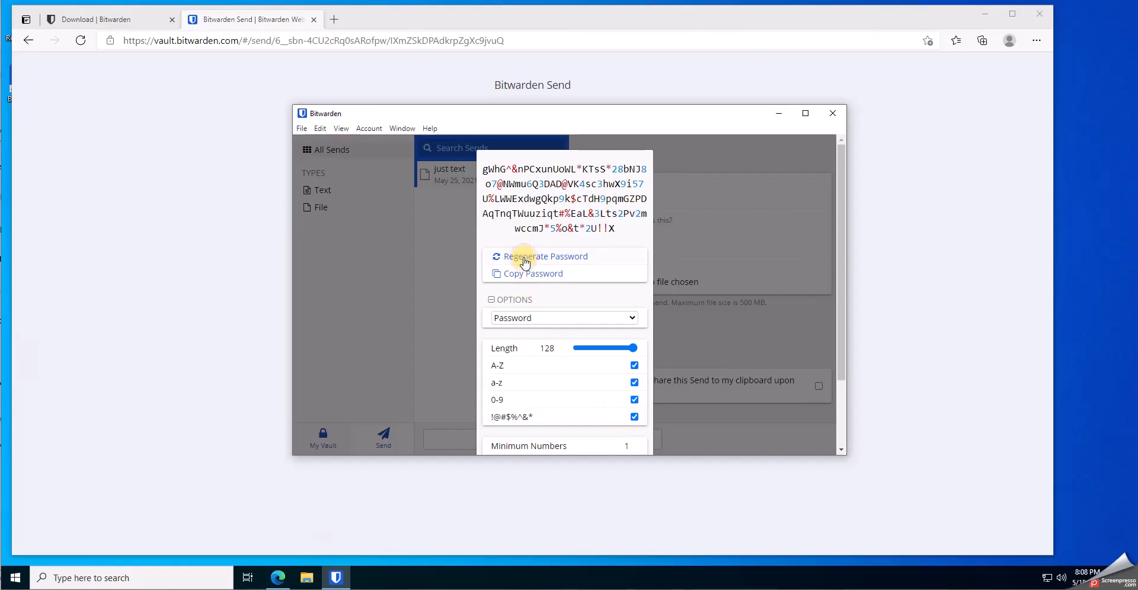
left_click(408, 330)
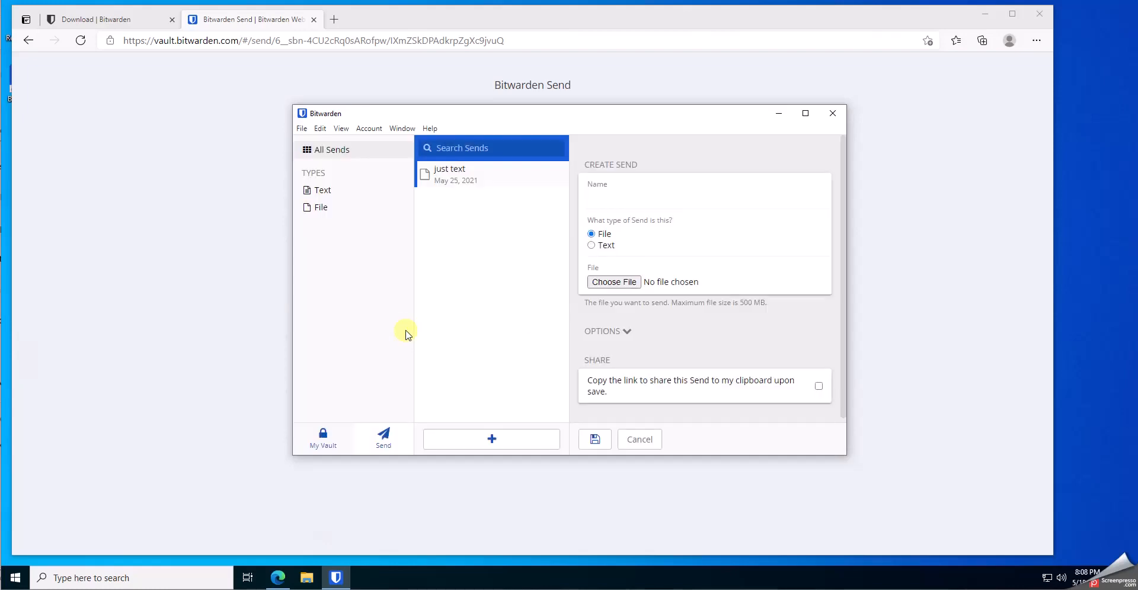
From the Bitwarden download page, add the Bitwarden - Free Password Manager extension to Microsoft Edge
left_click(77, 19)
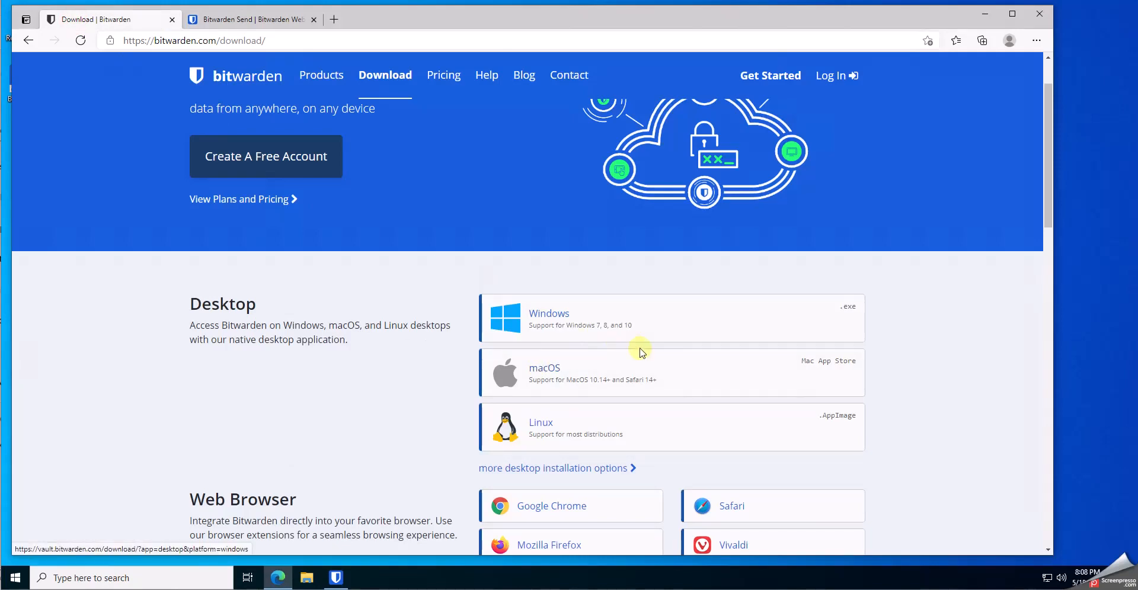
scroll(913, 349, "down", 3)
scroll(913, 350, "down", 1)
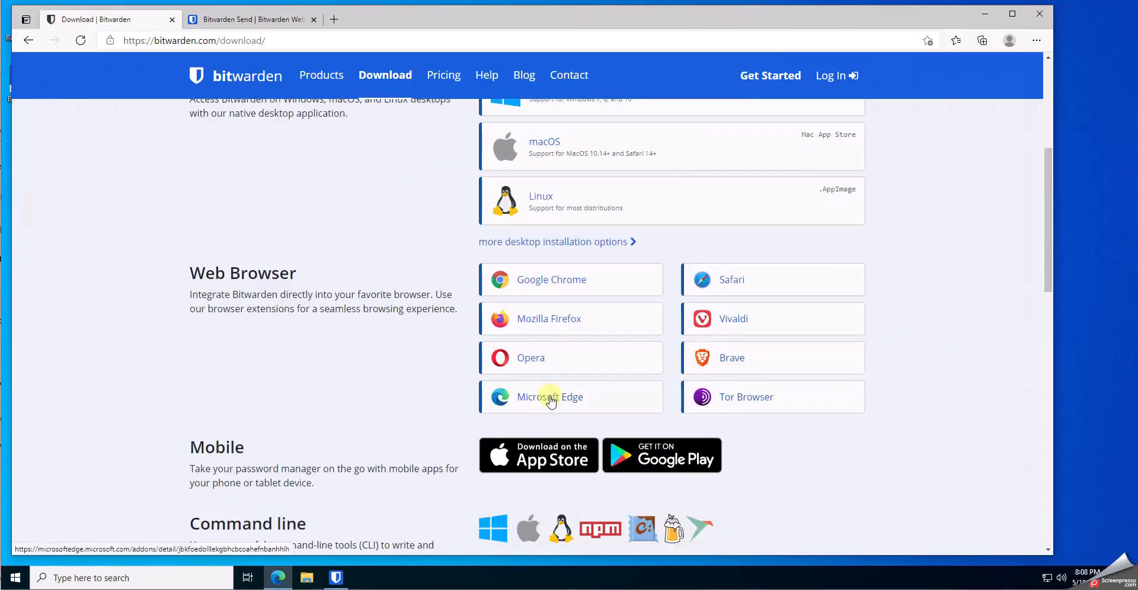
left_click(550, 396)
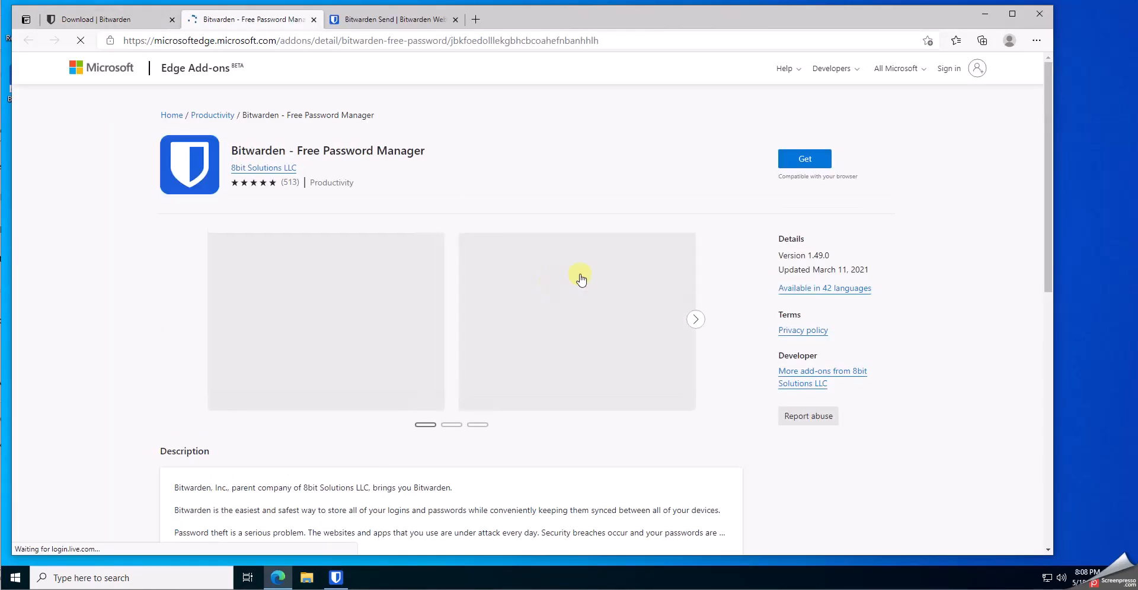
left_click(817, 159)
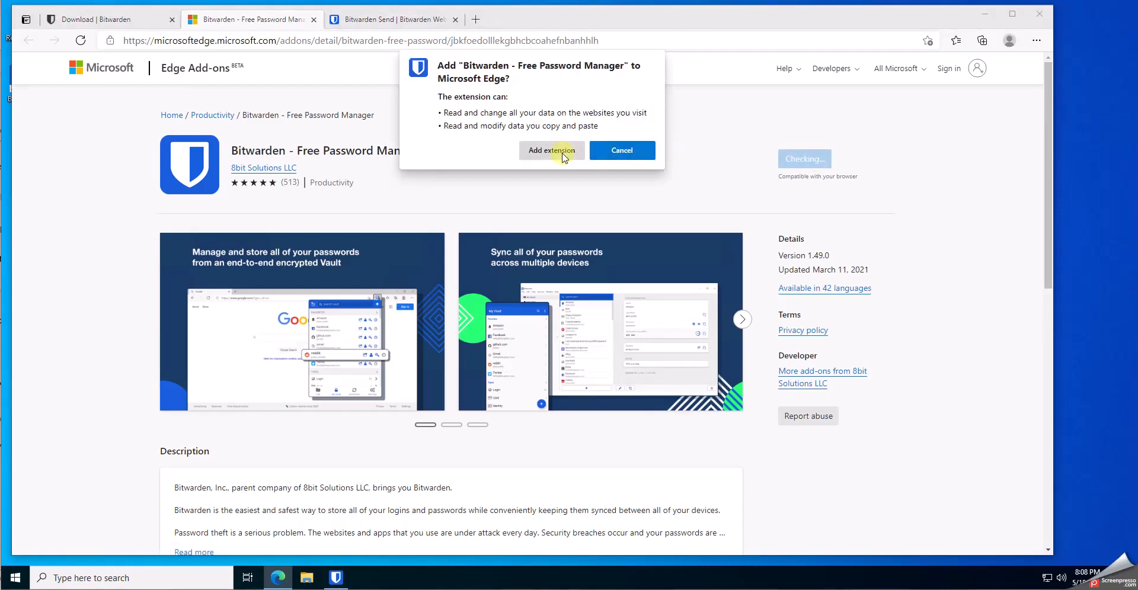
left_click(562, 153)
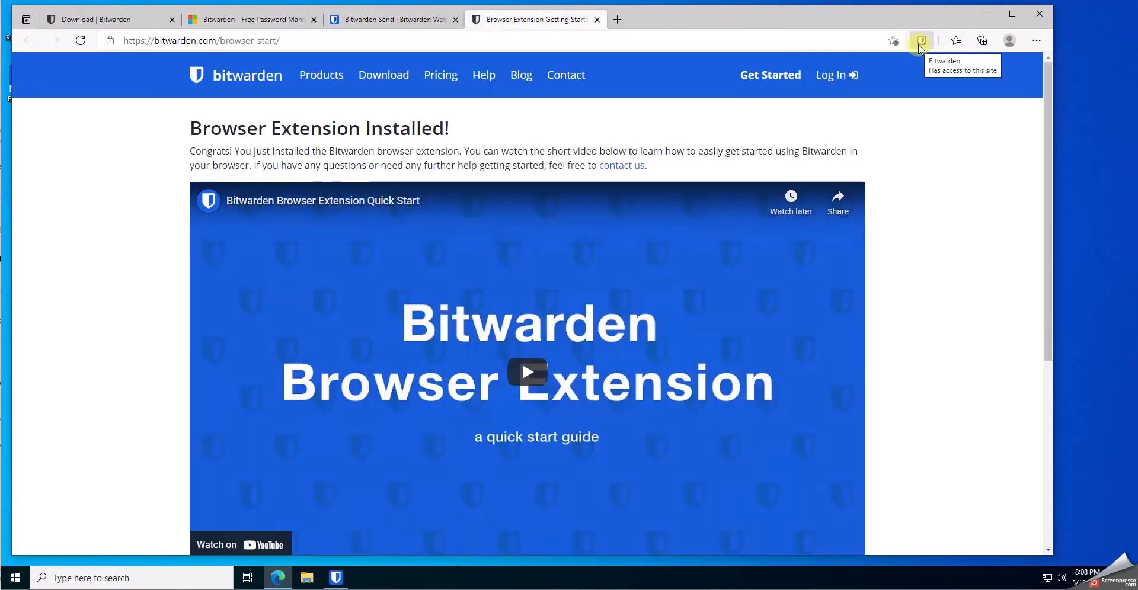
Log in to the Bitwarden Edge extension with the account e-mail and master password
left_click(920, 42)
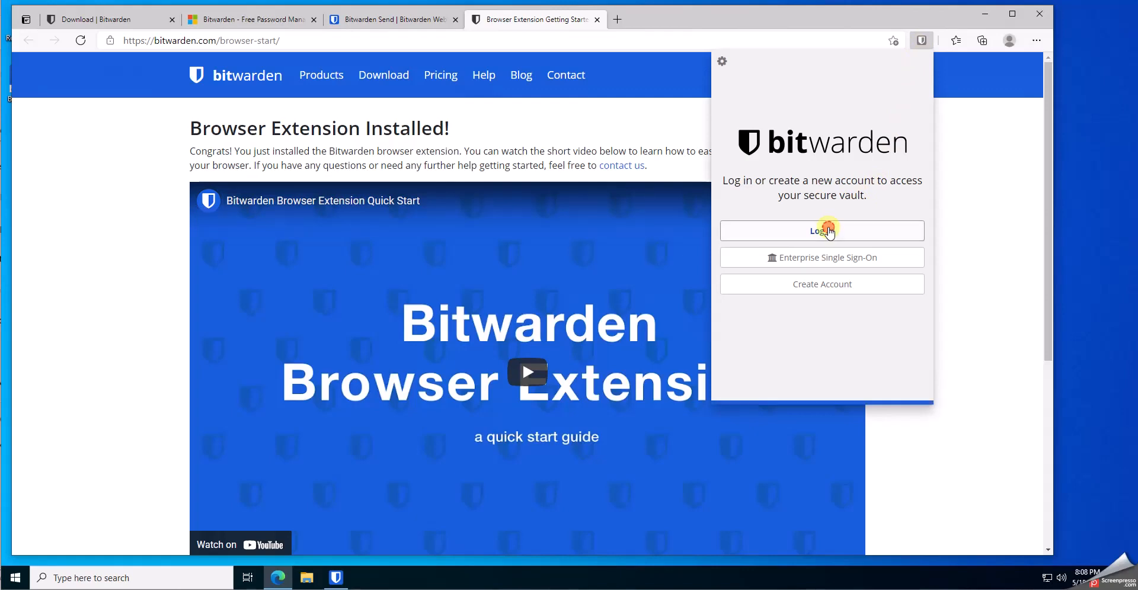
left_click(824, 230)
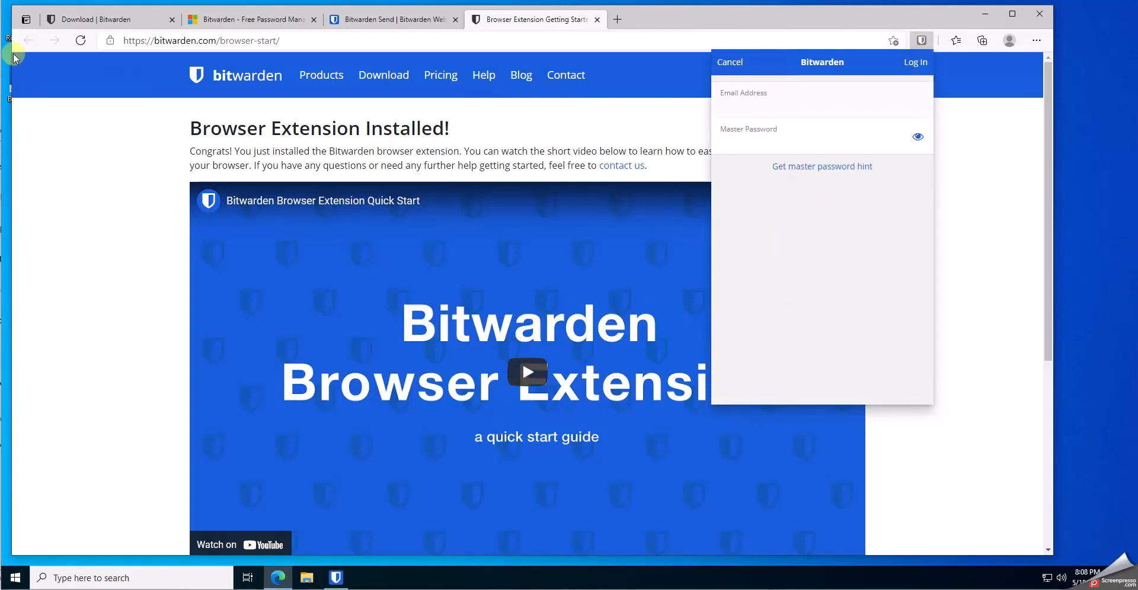
left_click(780, 104)
key("ctrl+v")
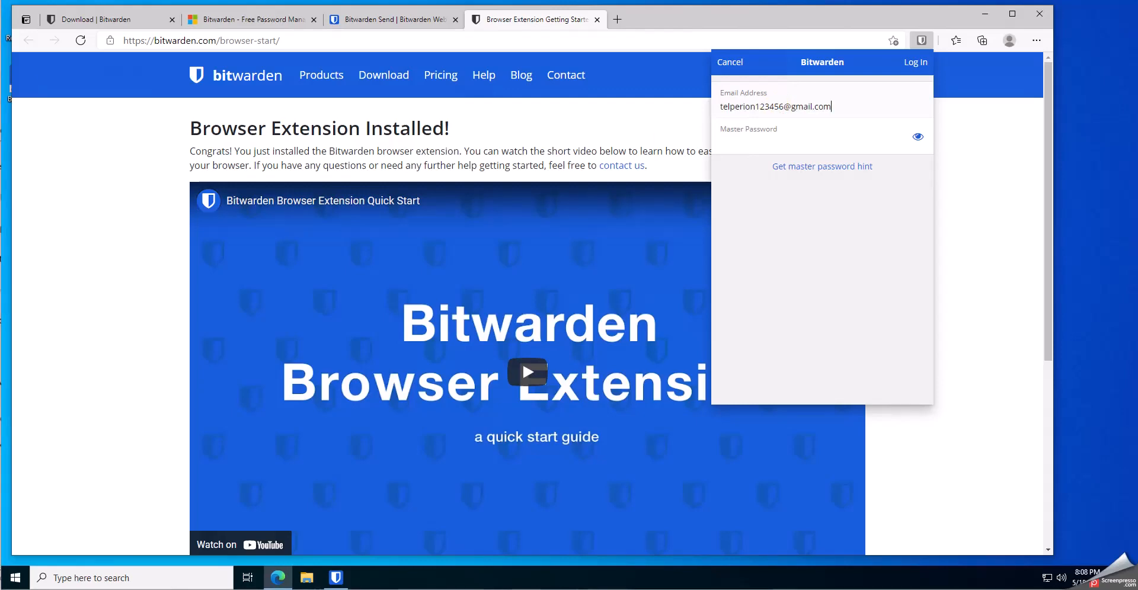
left_click(792, 145)
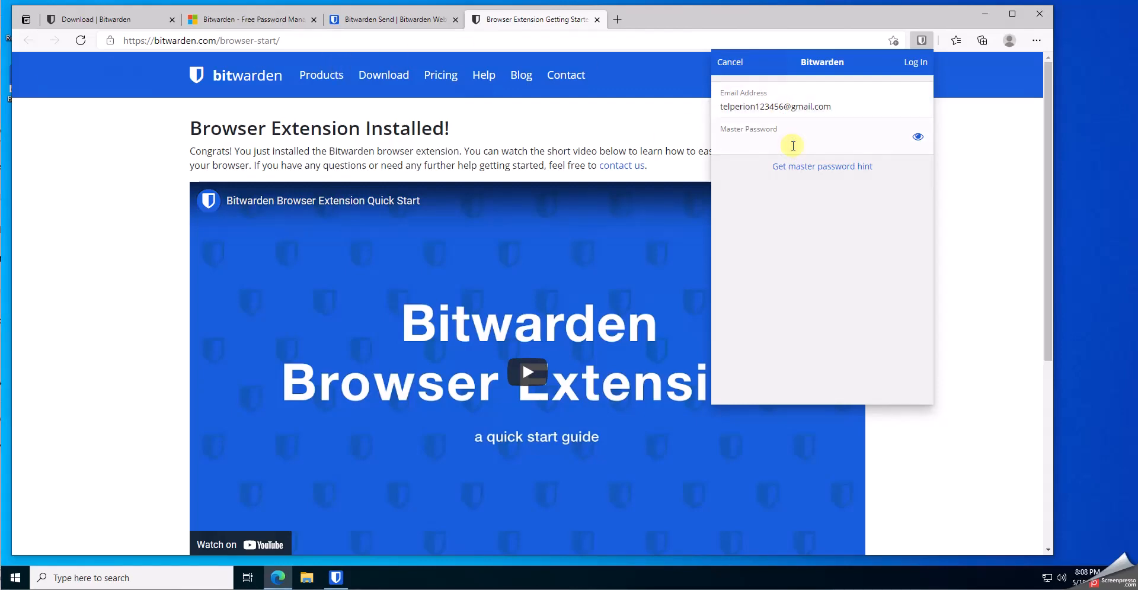
left_click(915, 62)
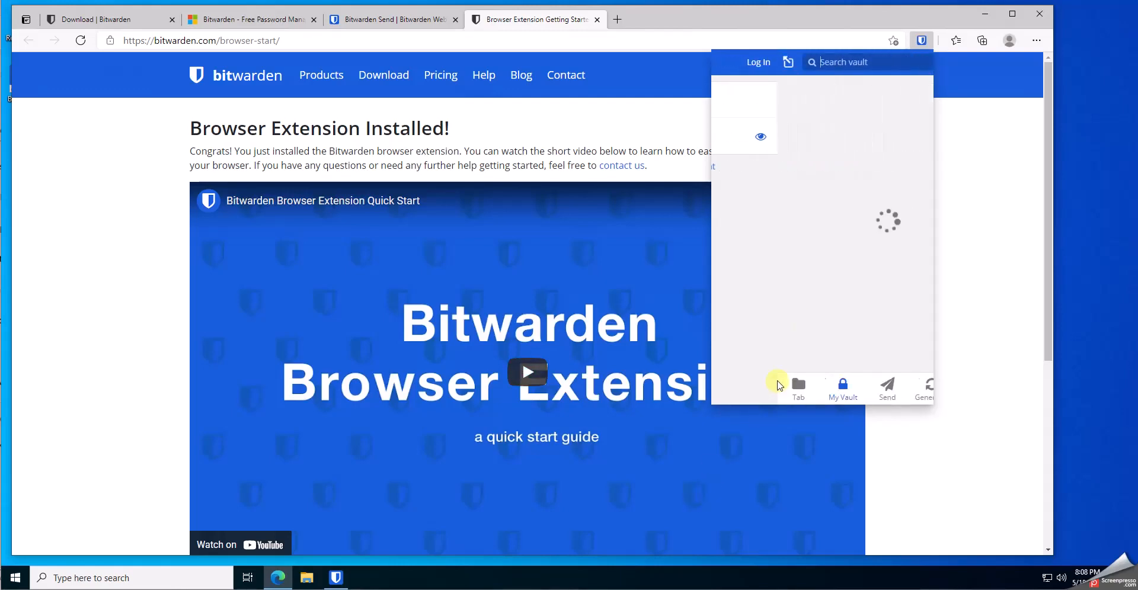